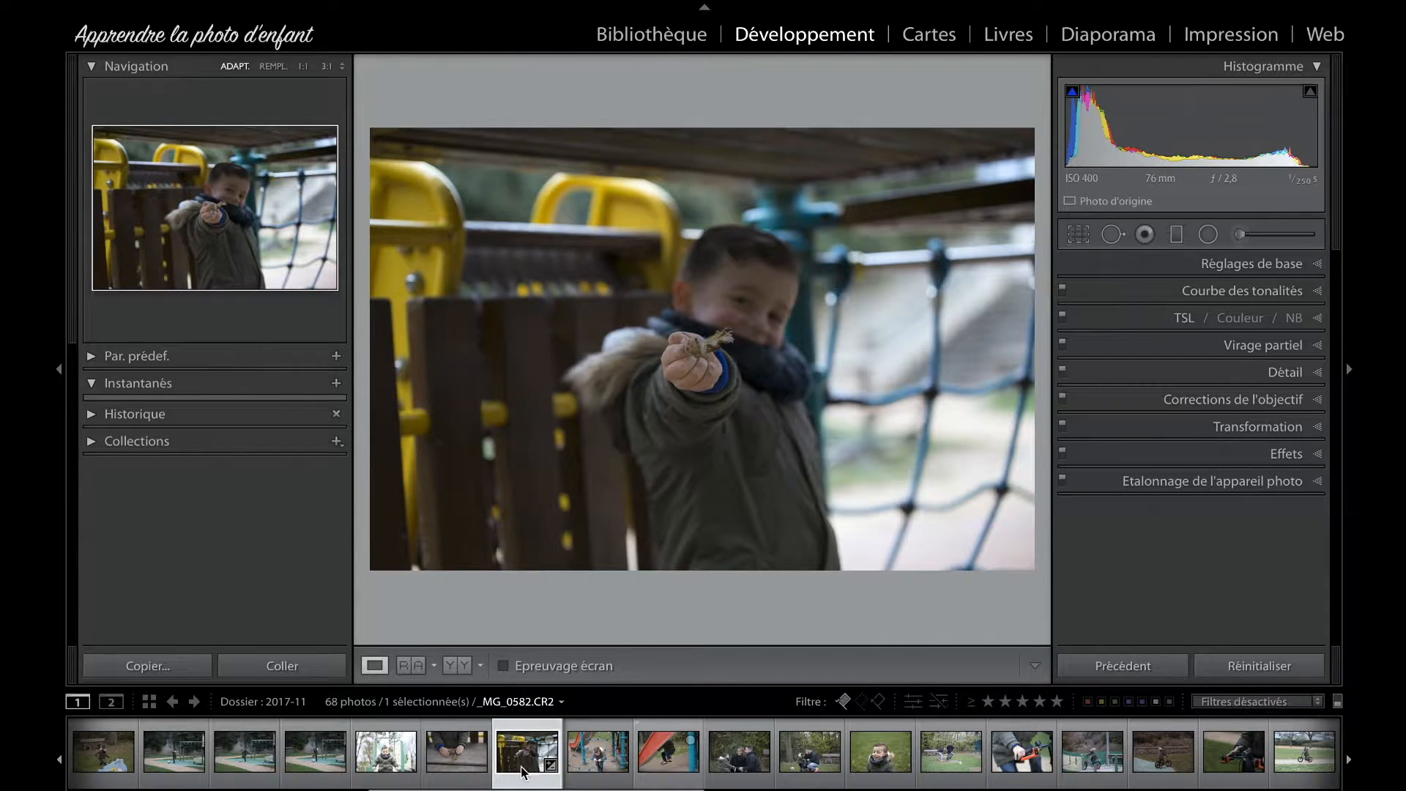
- Inspect the child's face and the hand holding the leaf at 1:1 magnification, and return to the full photo
click(456, 751)
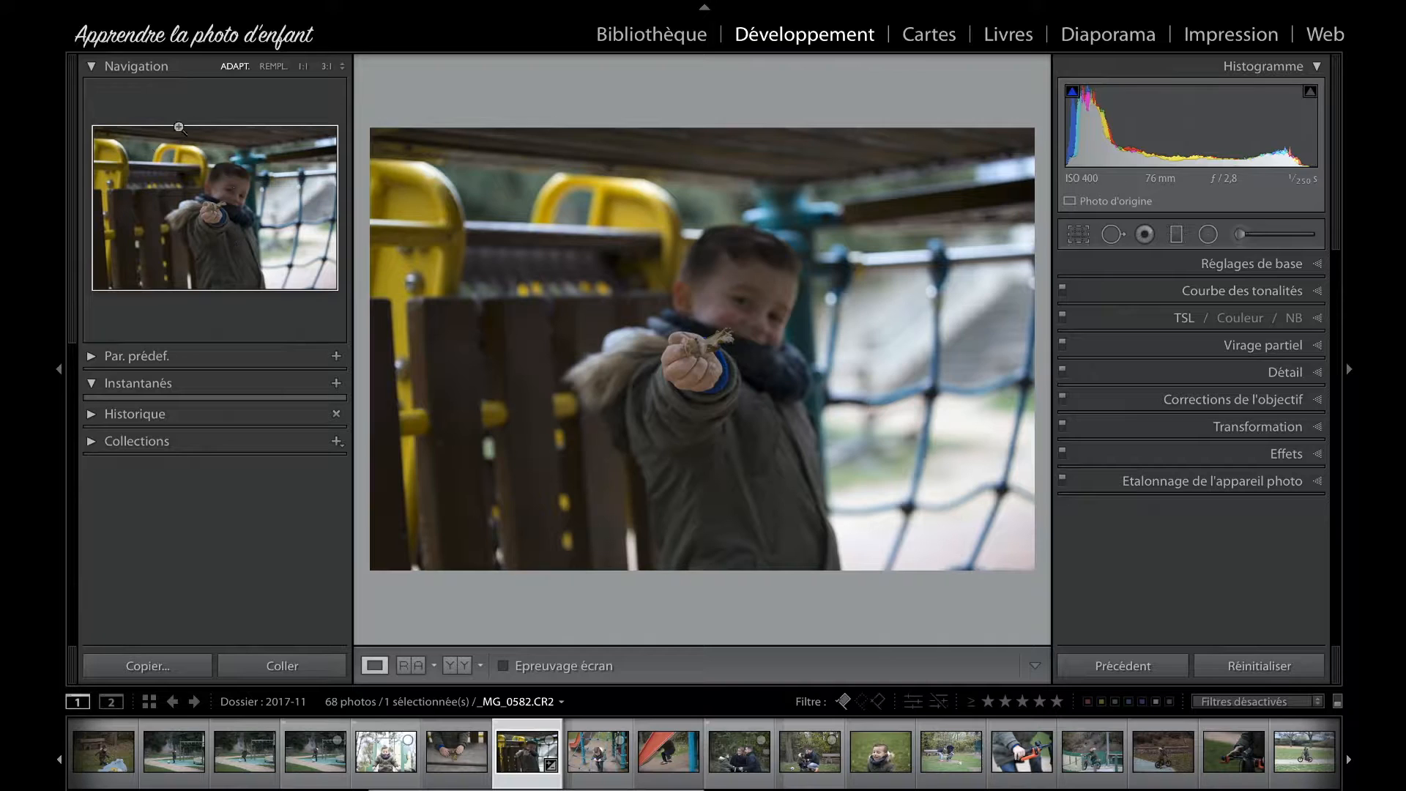
click(218, 194)
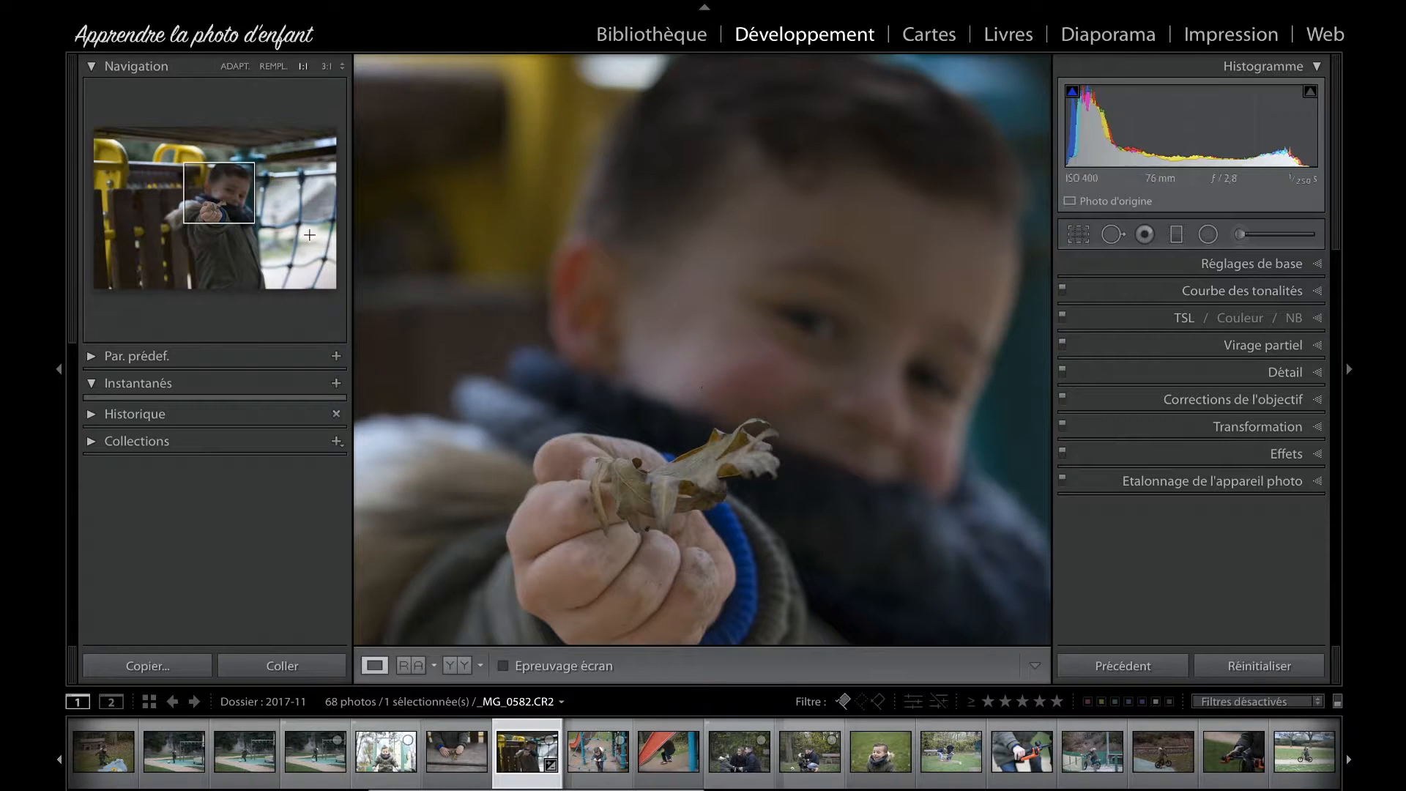
drag(775, 462, 804, 230)
drag(687, 357, 705, 483)
drag(787, 253, 765, 327)
drag(778, 192, 750, 320)
drag(789, 224, 782, 290)
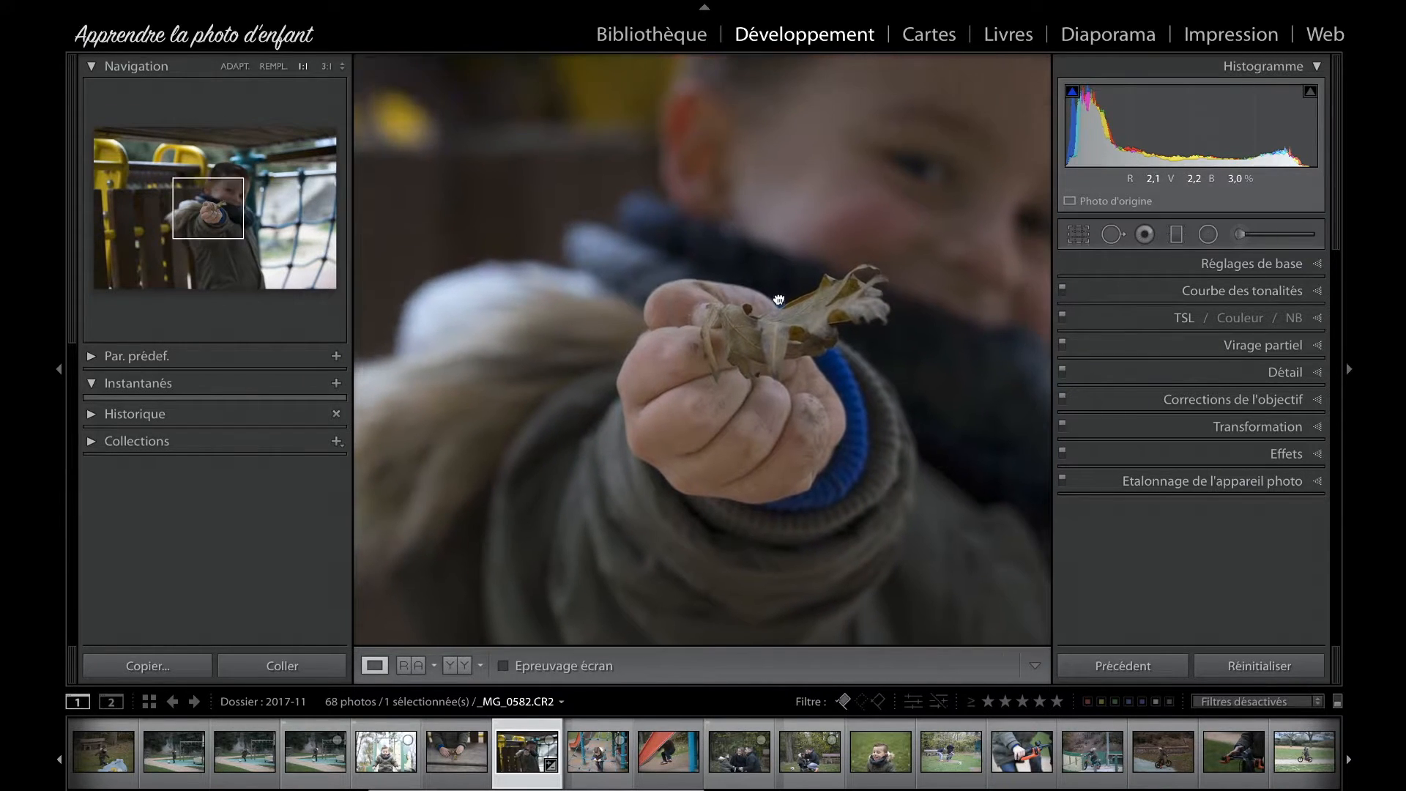
mouse_move(198, 222)
mouse_down()
mouse_move(161, 212)
mouse_move(286, 207)
mouse_move(138, 195)
mouse_move(251, 226)
mouse_move(186, 195)
mouse_move(217, 205)
mouse_up()
key(z)
- Look over the presets and take the photo back to the history state "Activer le profil de l'objectif – Oui"
click(91, 356)
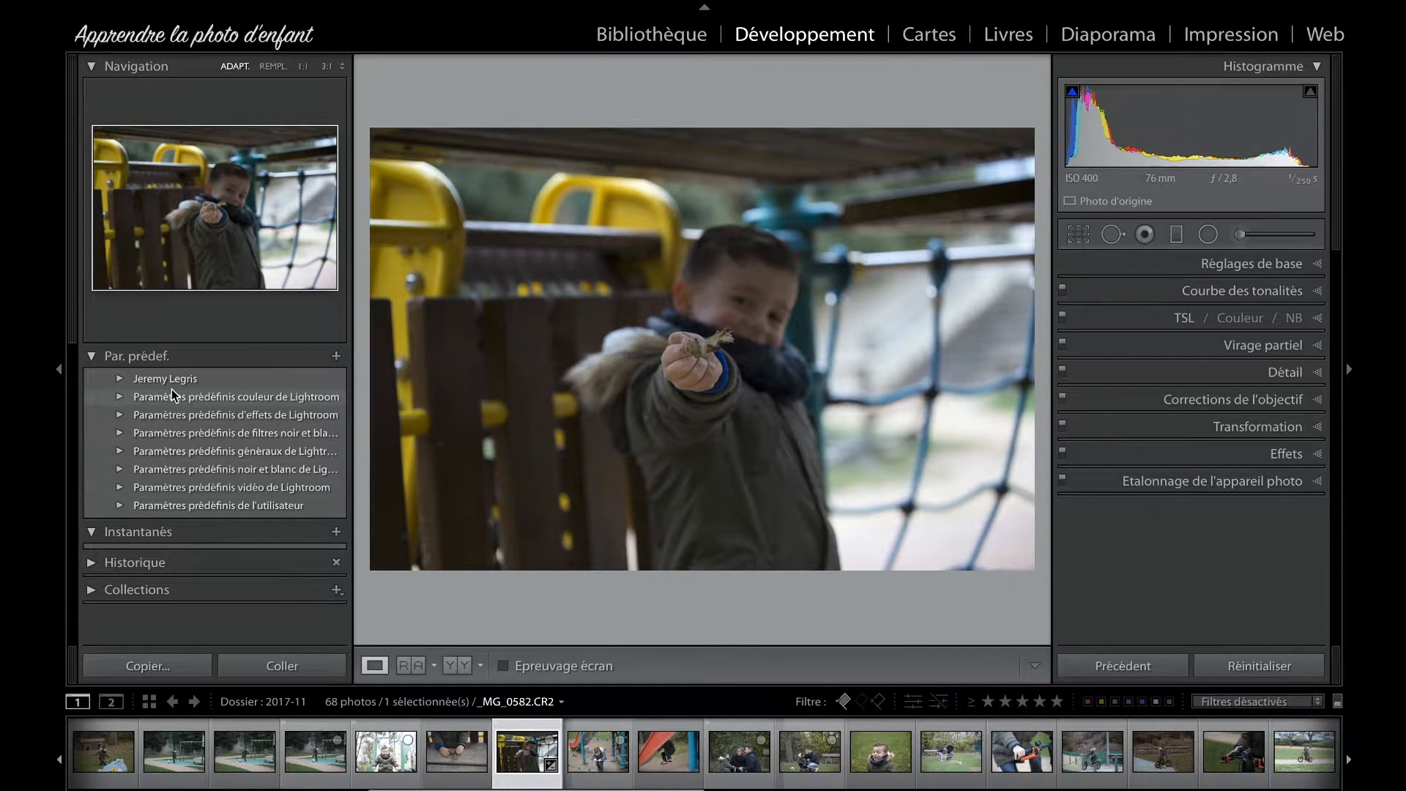
click(93, 358)
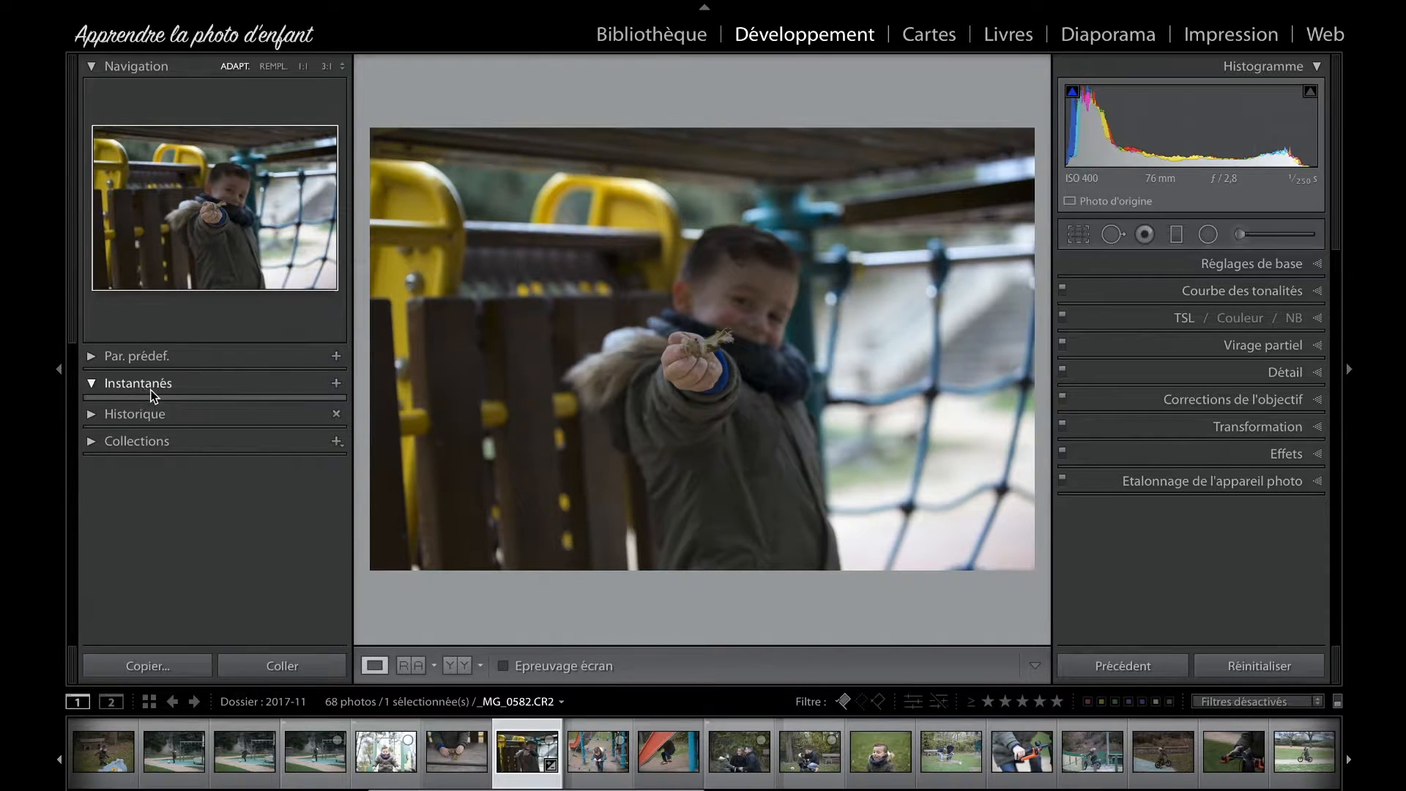
click(92, 416)
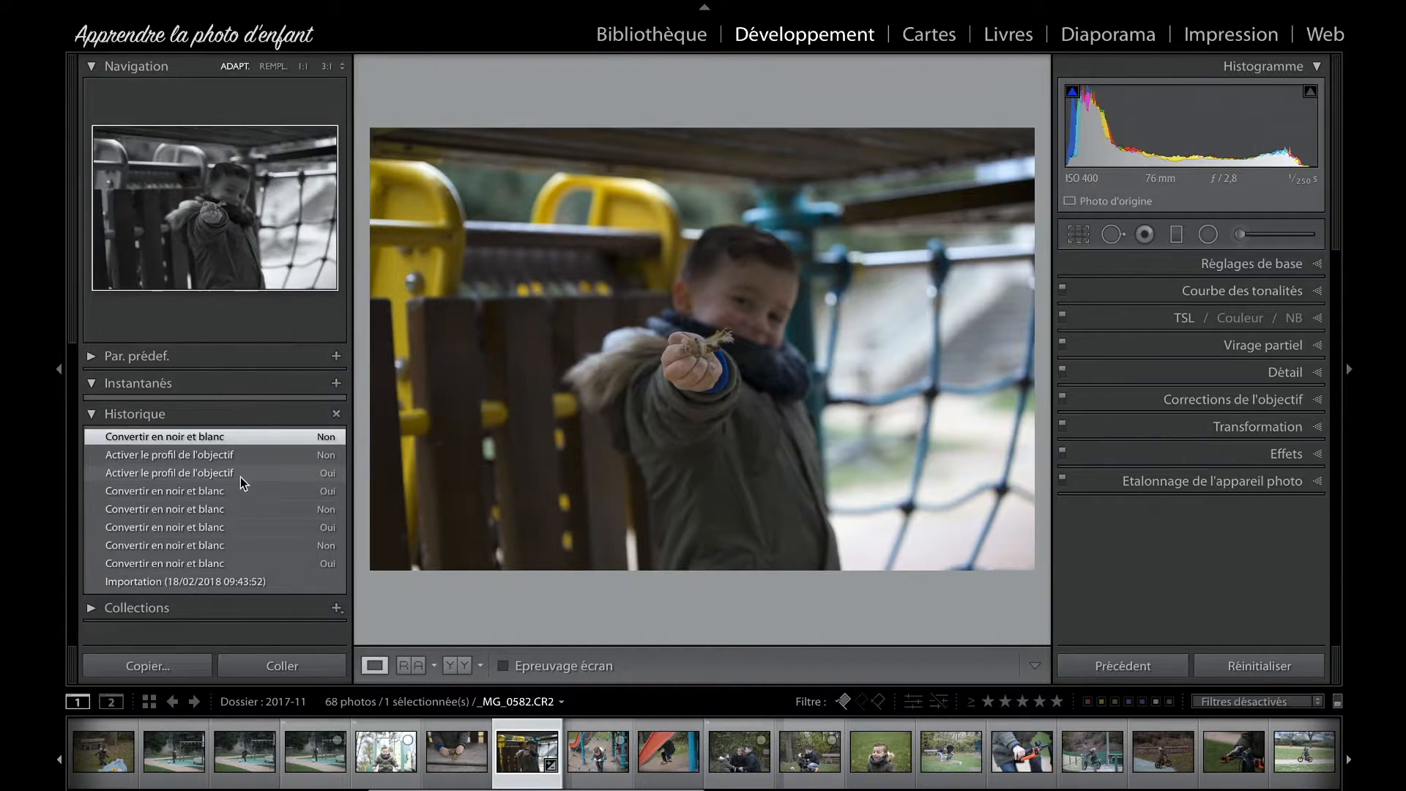
click(207, 476)
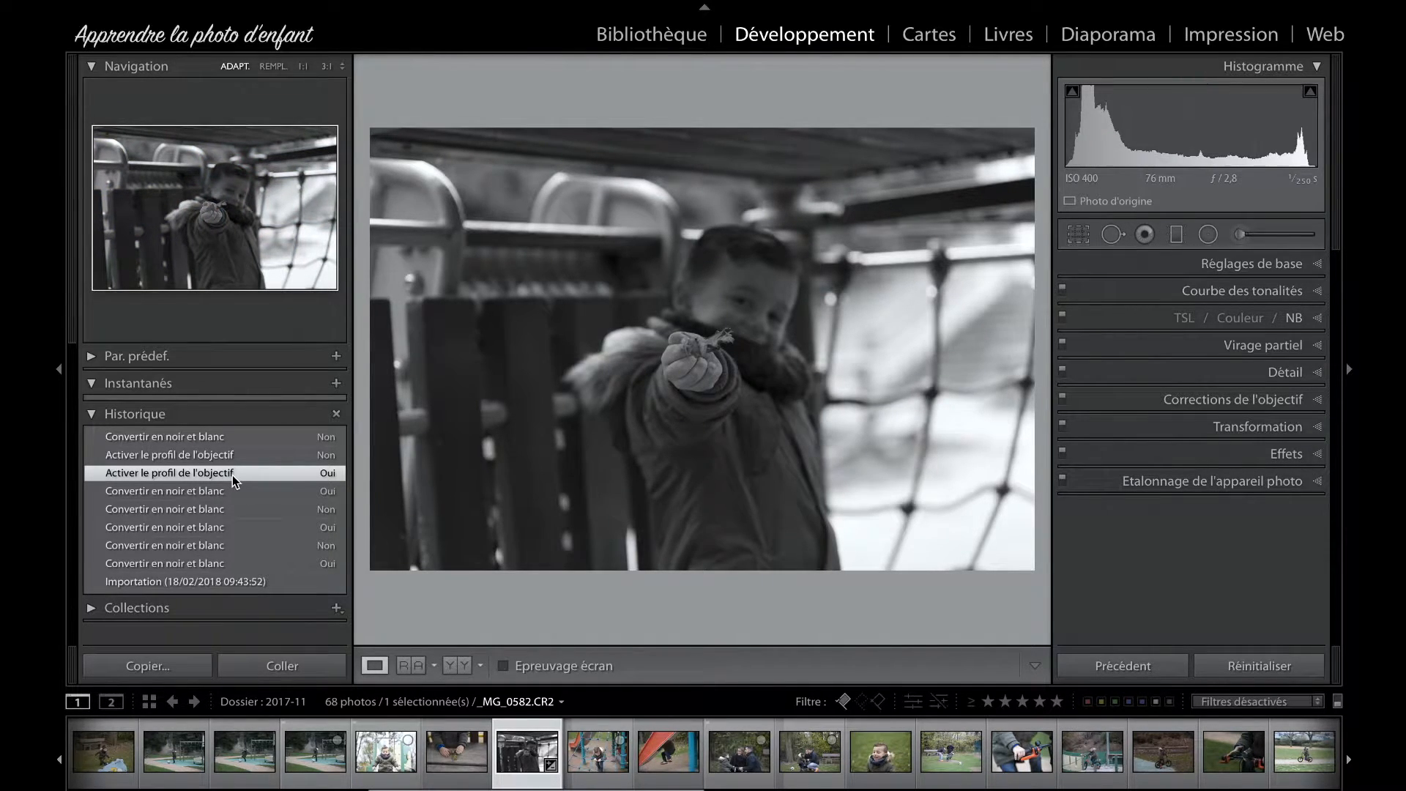
click(95, 415)
- Compare the collections listed in Développement with those in Bibliothèque, and return to developing the photo
click(93, 442)
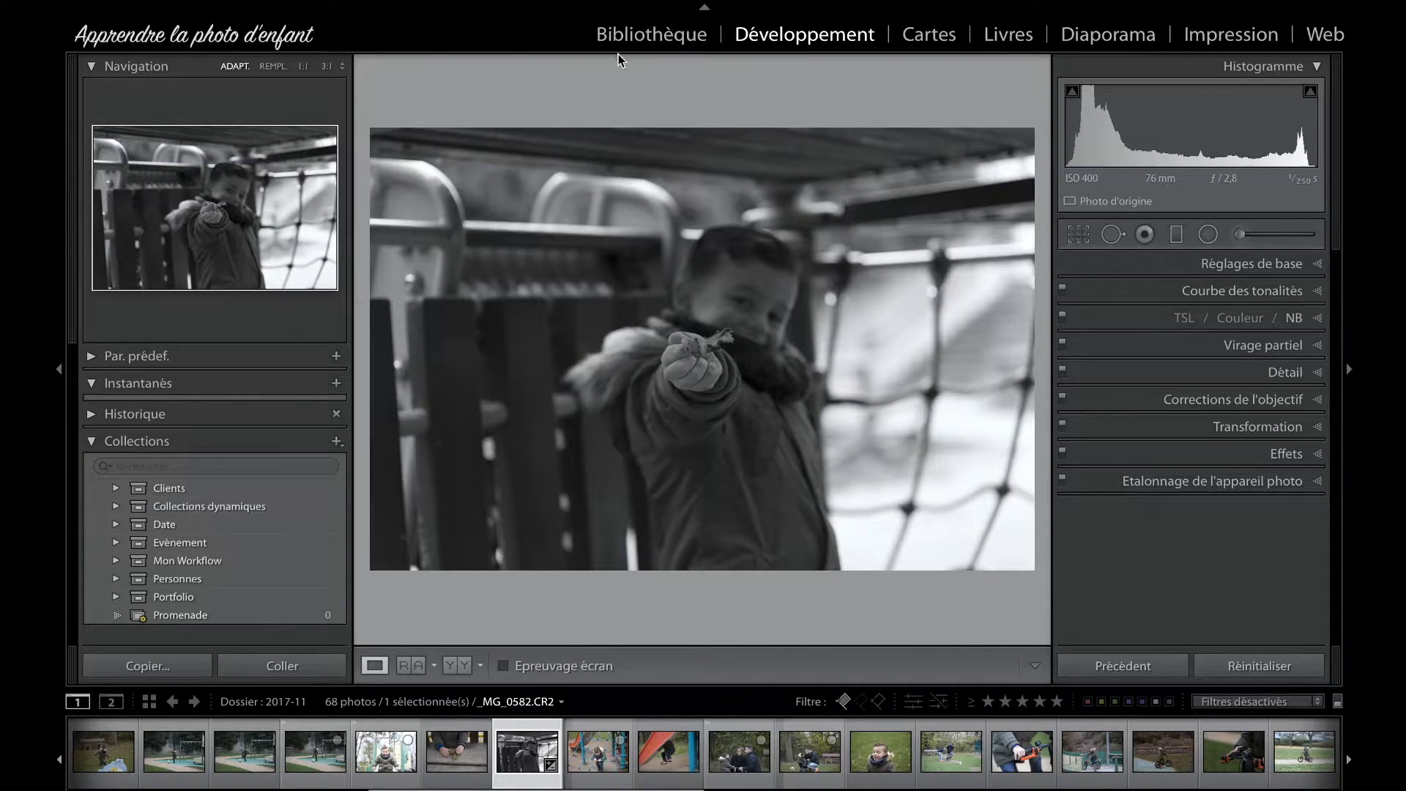
click(668, 38)
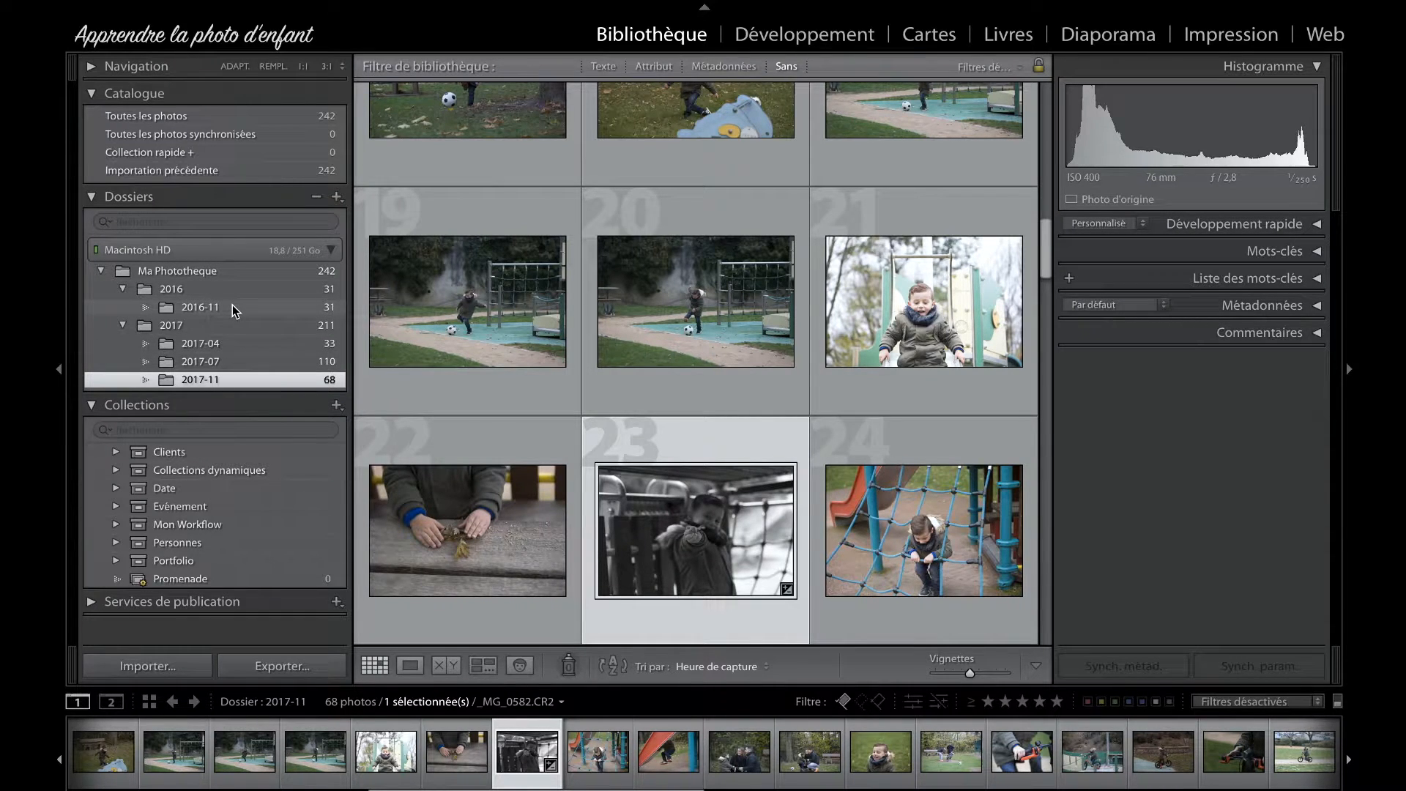
key(d)
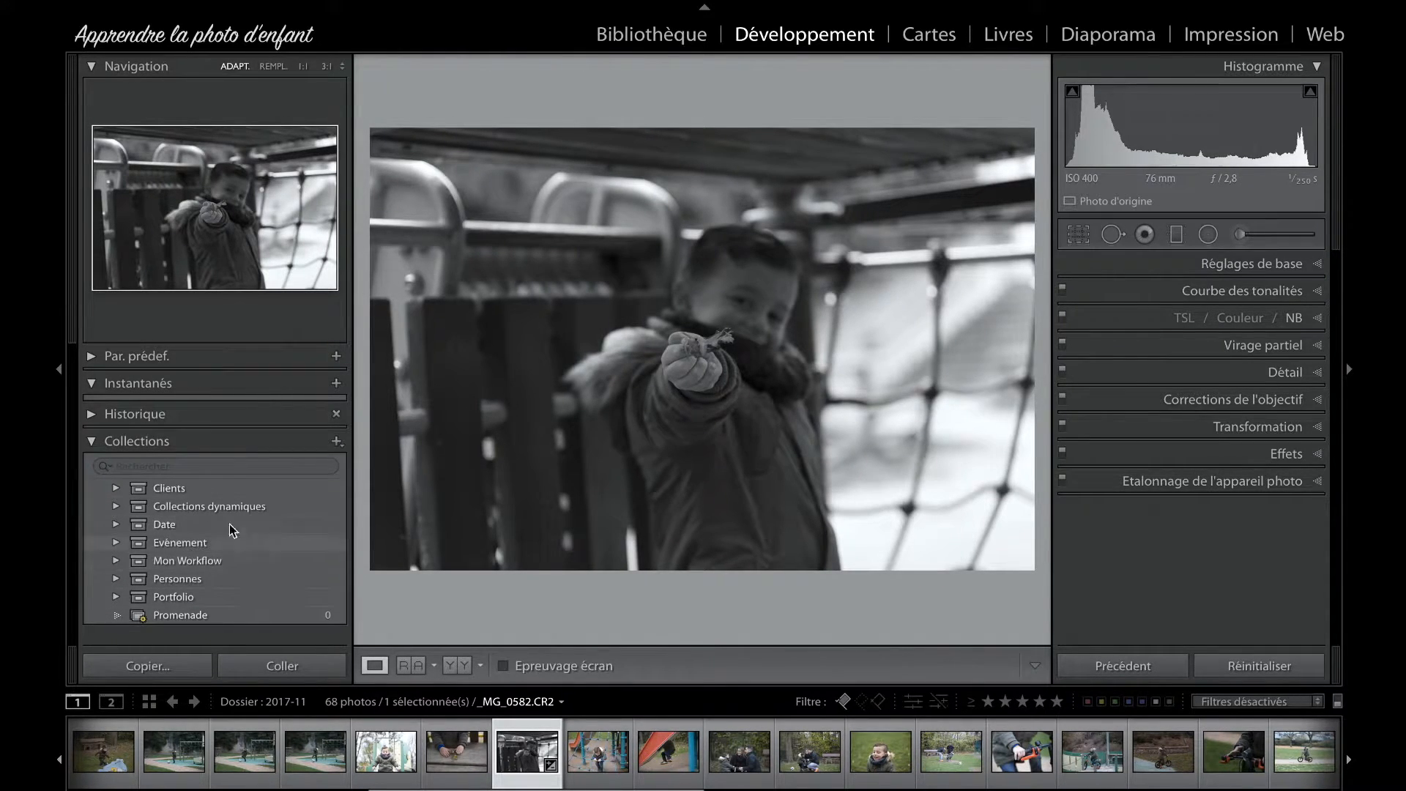
click(92, 442)
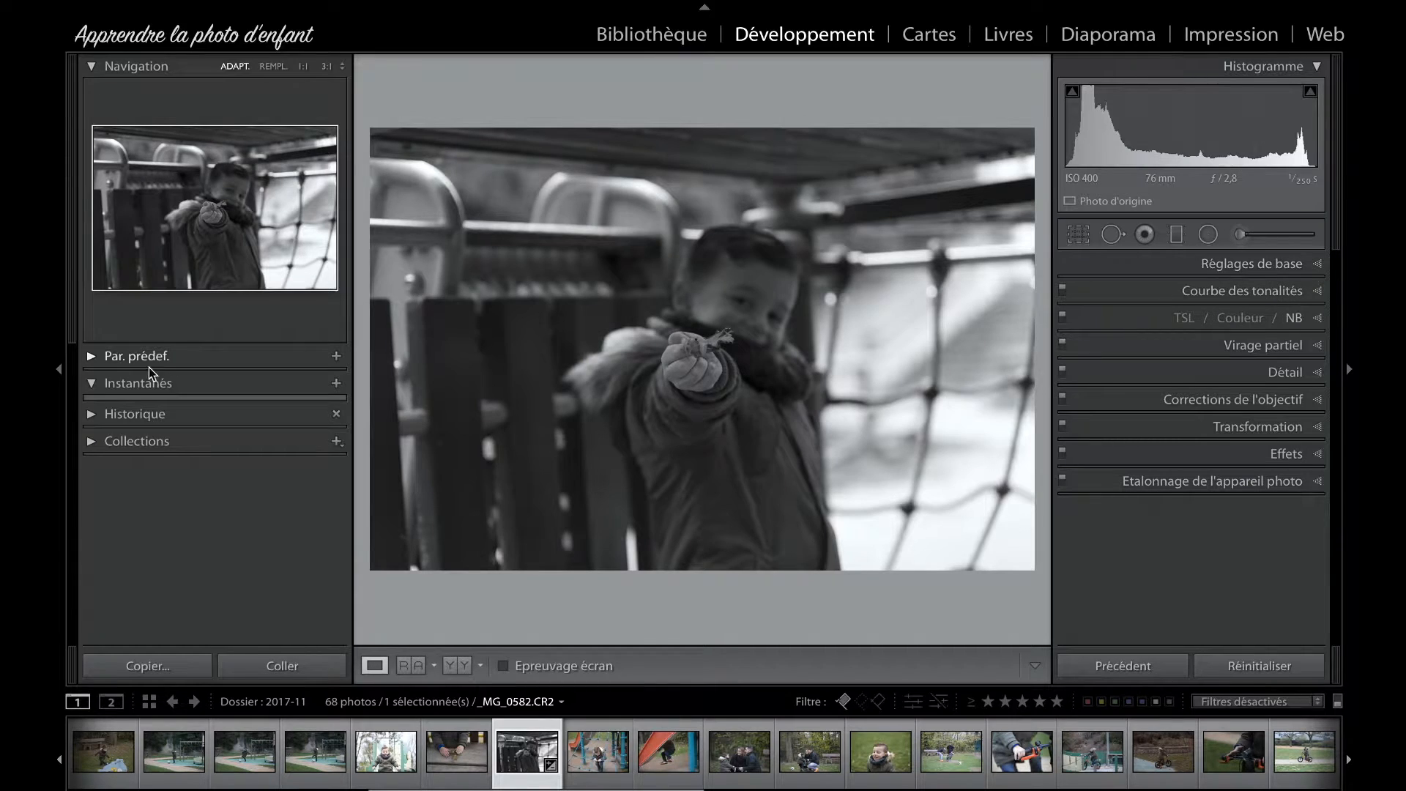
- Restore the photo to its most recent history state, "Convertir en noir et blanc – Non"
click(132, 413)
click(212, 437)
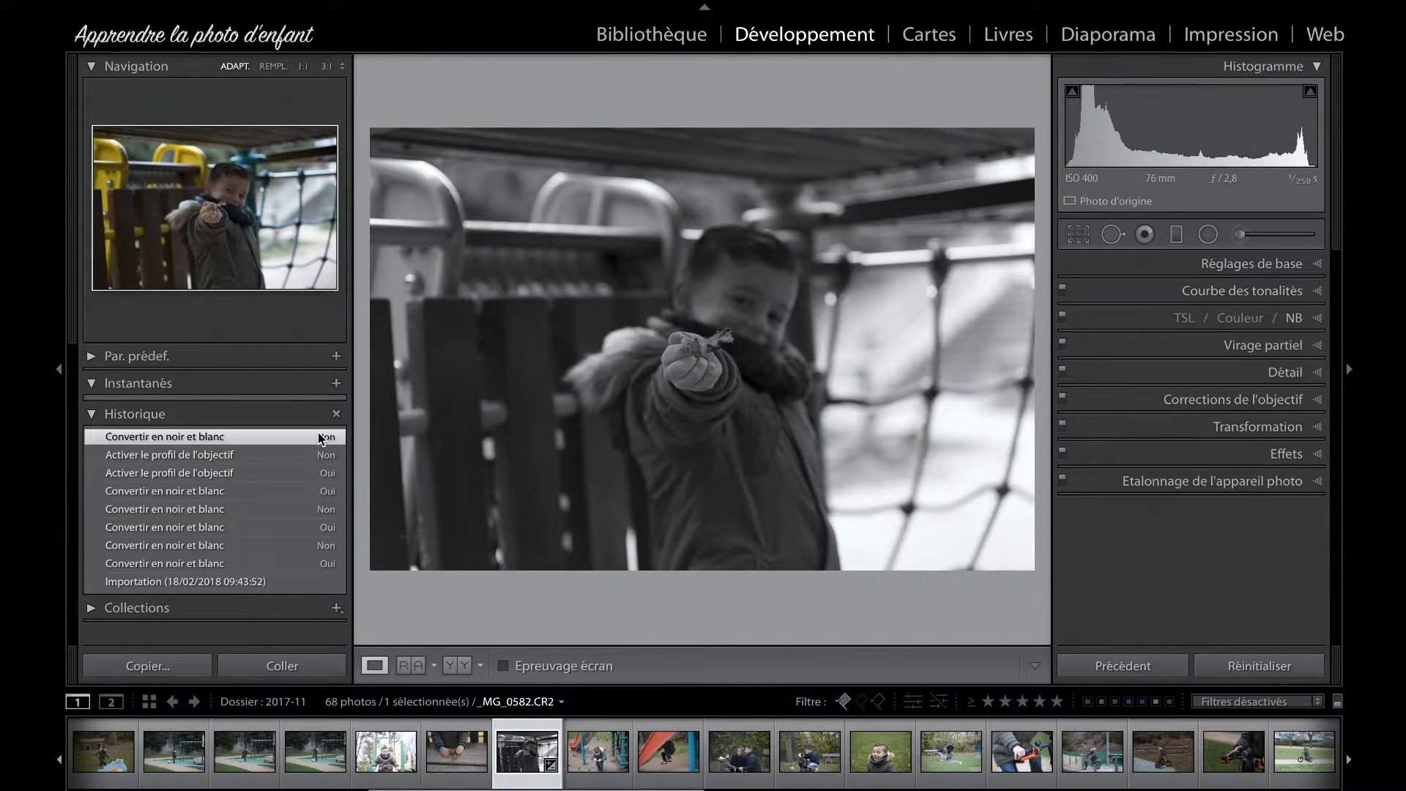
click(88, 412)
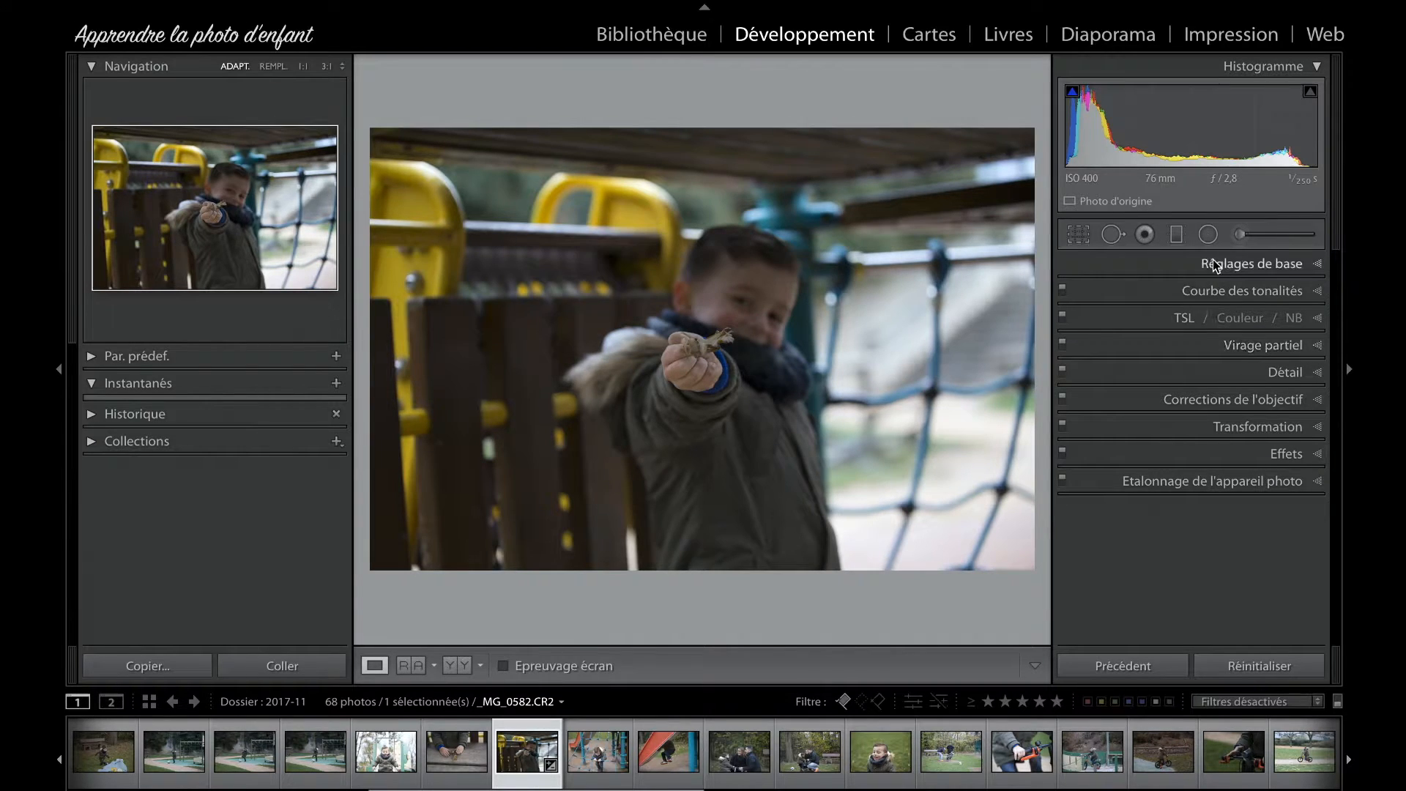
- Switch the photo's basic treatment between Noir/blanc and Couleur twice, leaving it on Couleur
click(1318, 264)
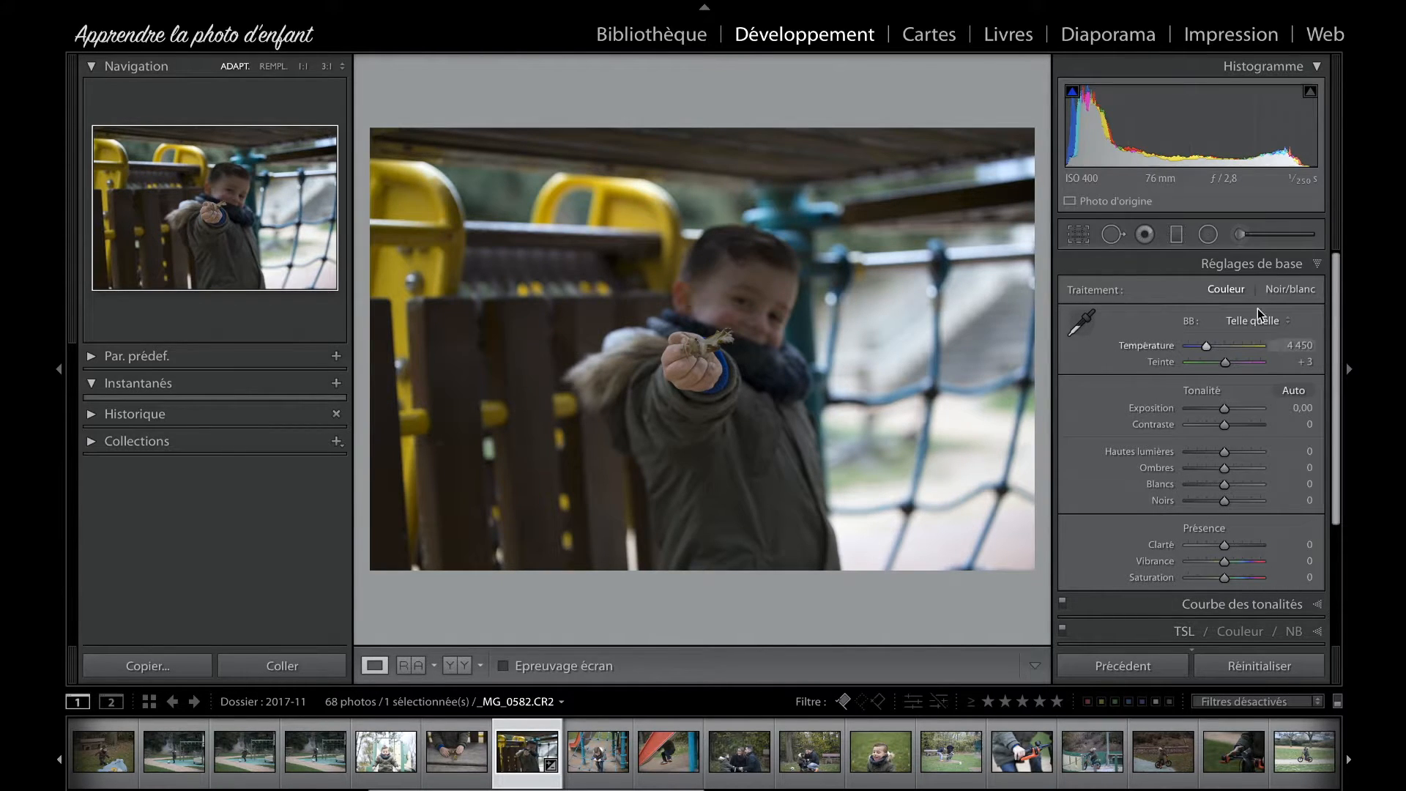
click(1288, 288)
click(1229, 289)
click(1277, 289)
click(1242, 288)
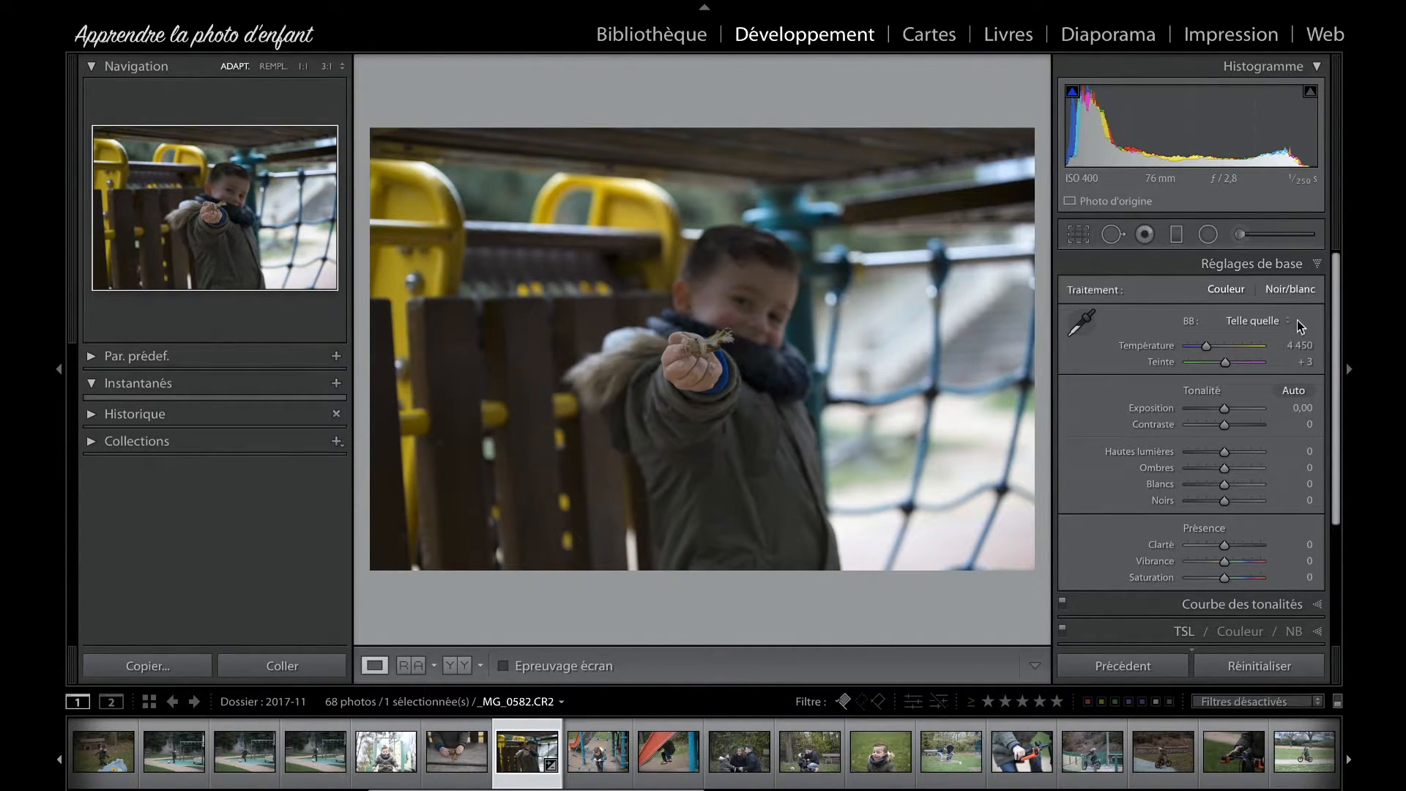
- Examine the tone curve regions and the TSL hue, saturation and luminance controls for each colour
click(1319, 605)
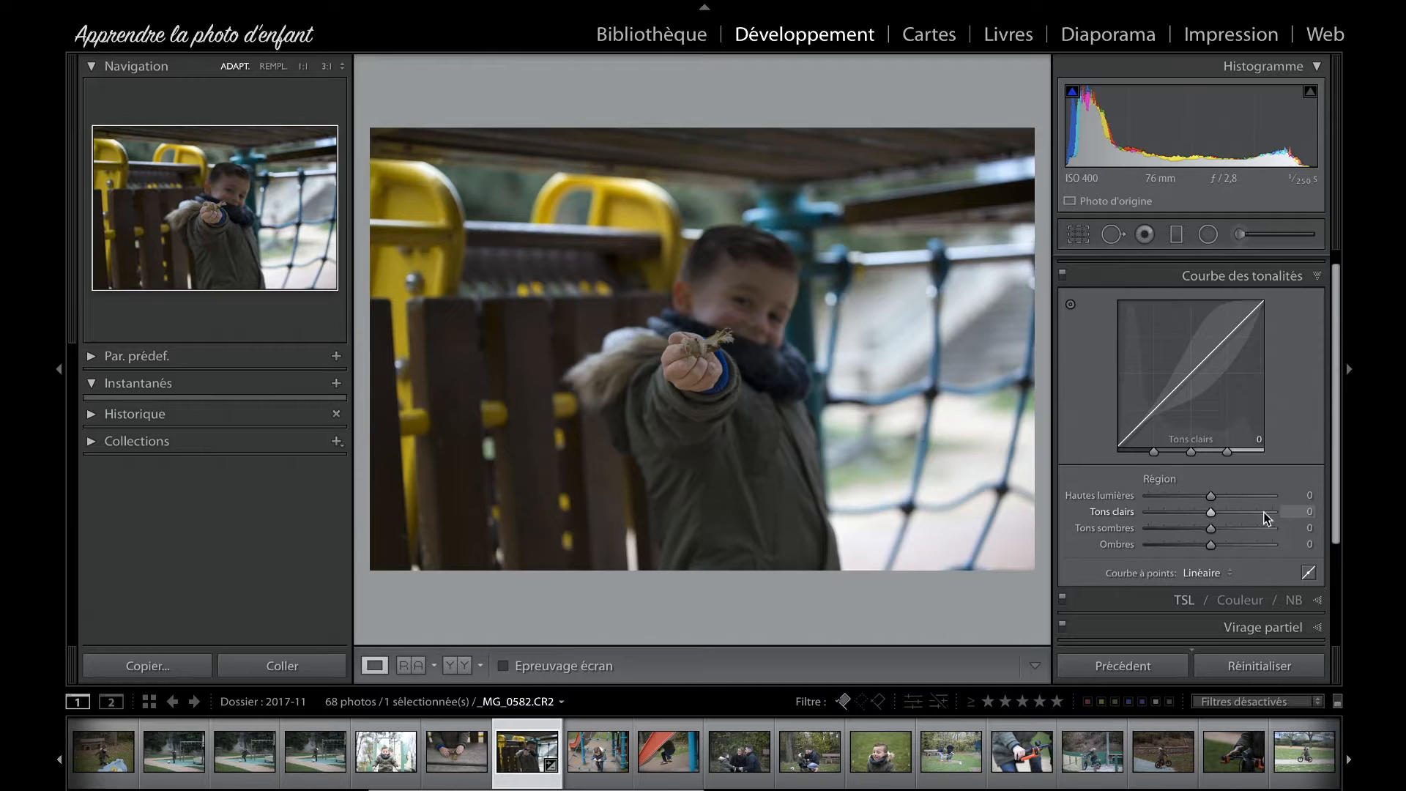
click(1316, 275)
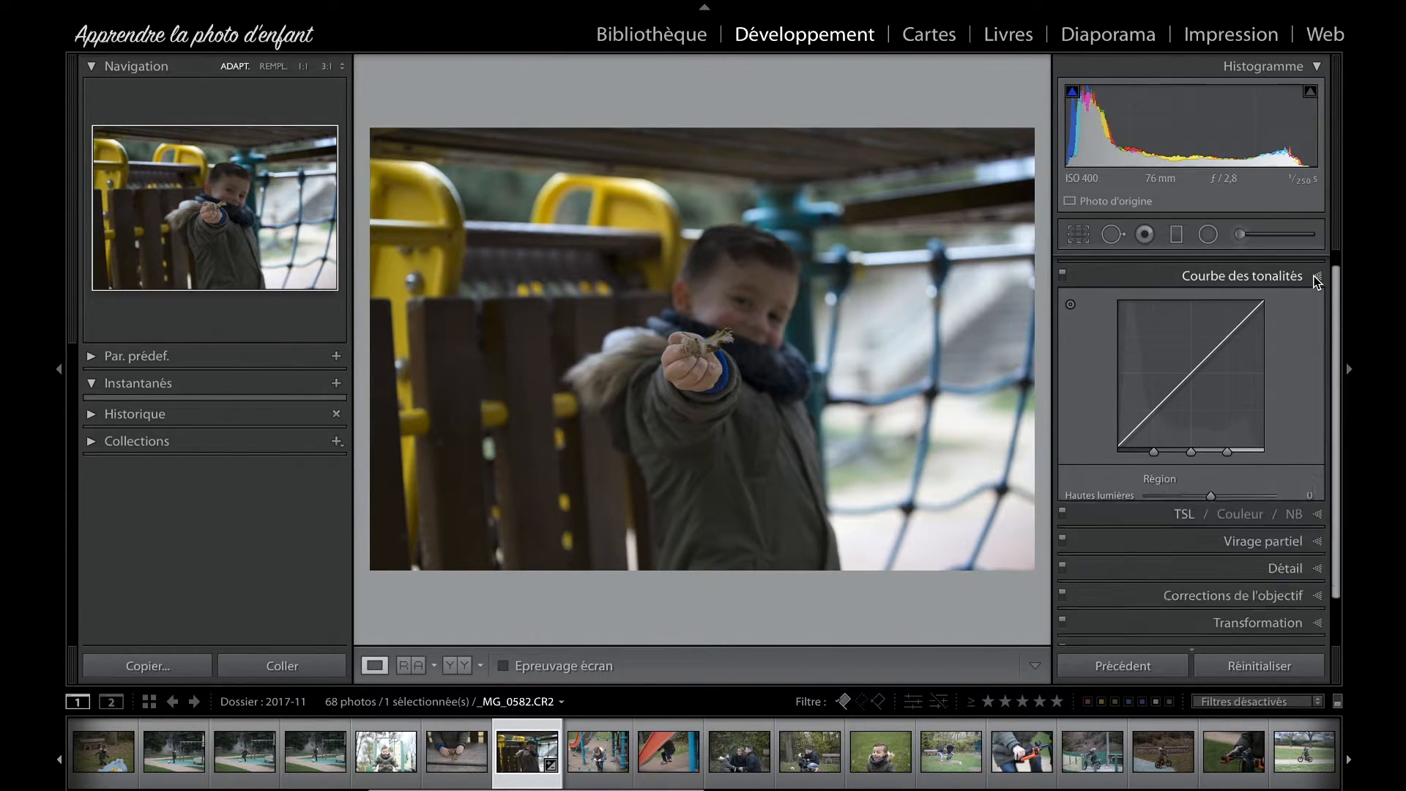
click(1316, 321)
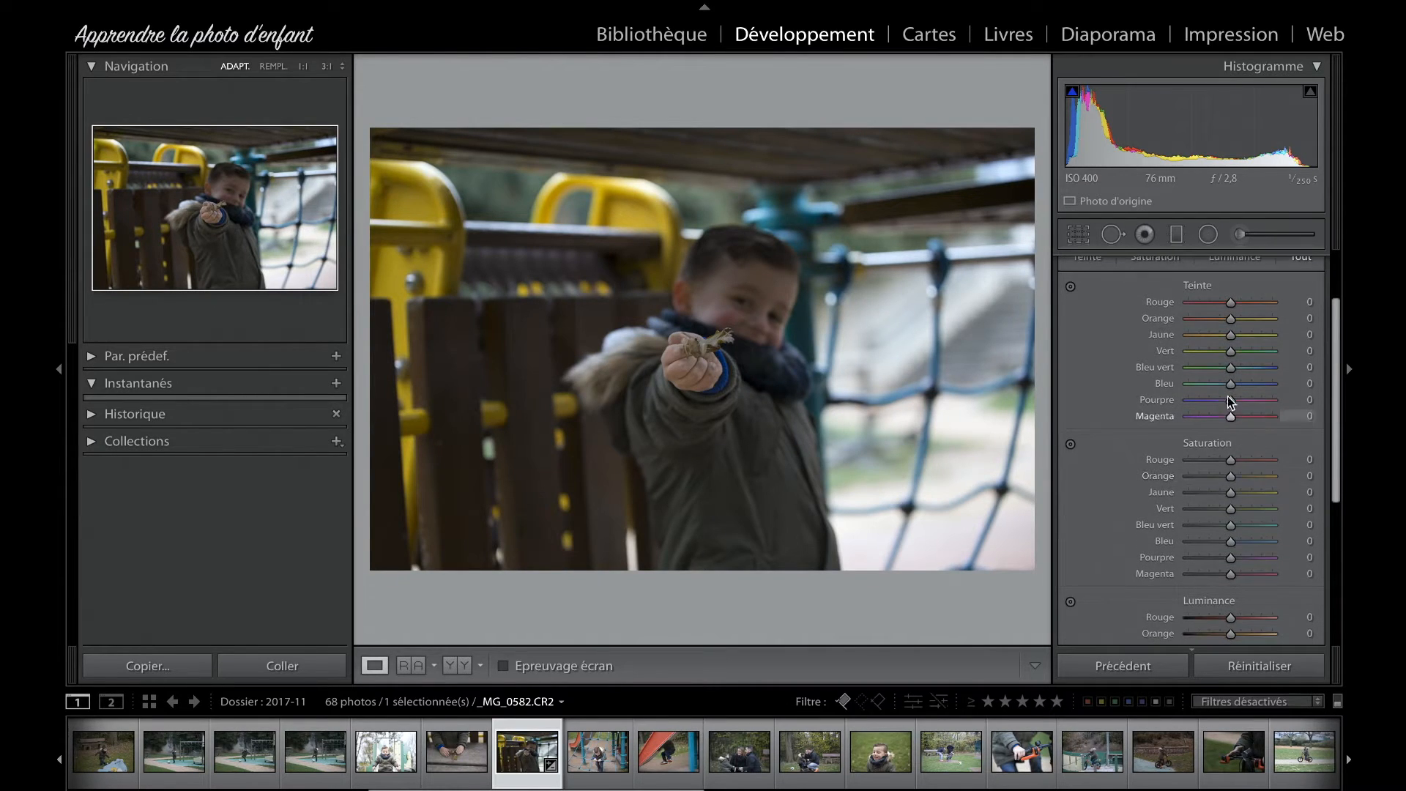
scroll(1199, 367, up, 1)
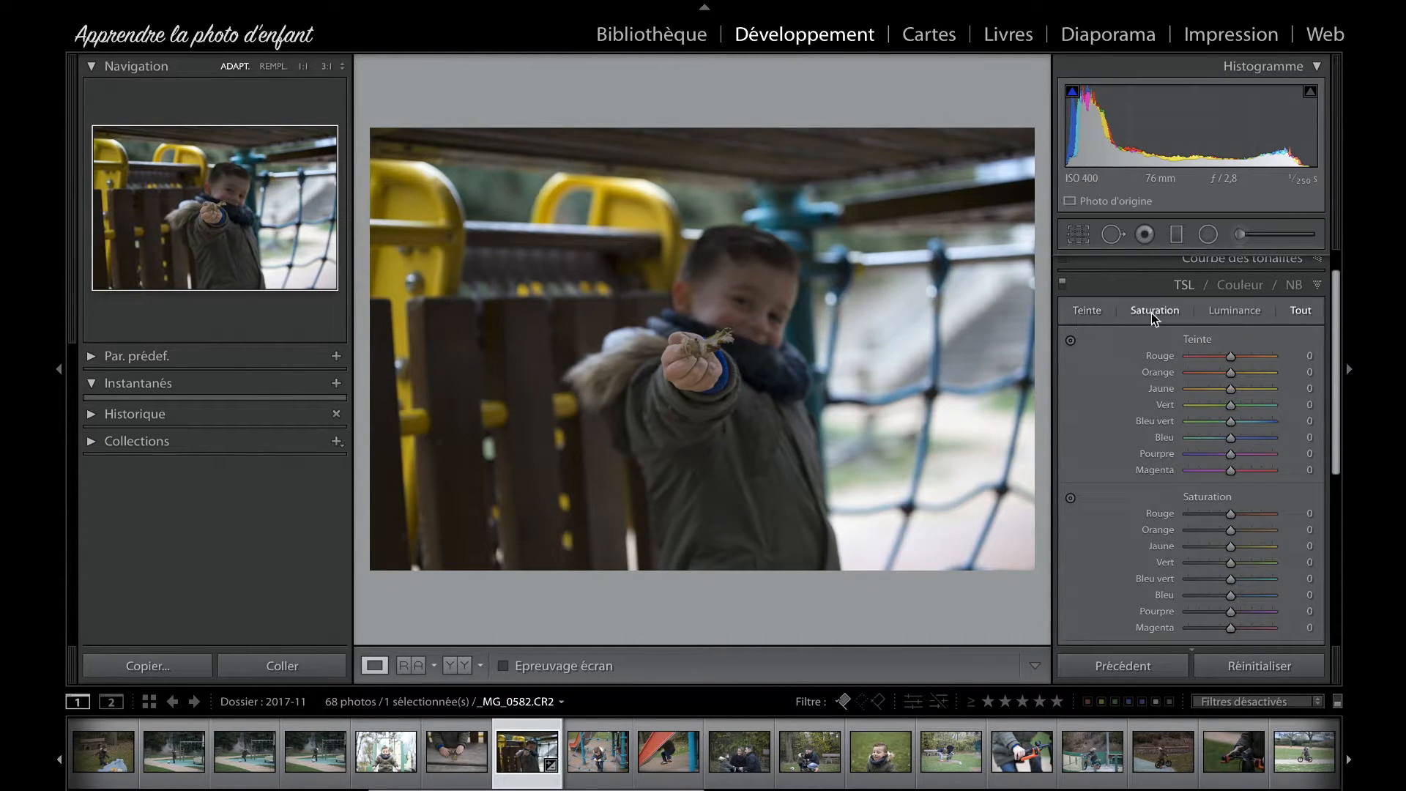
scroll(1240, 413, down, 4)
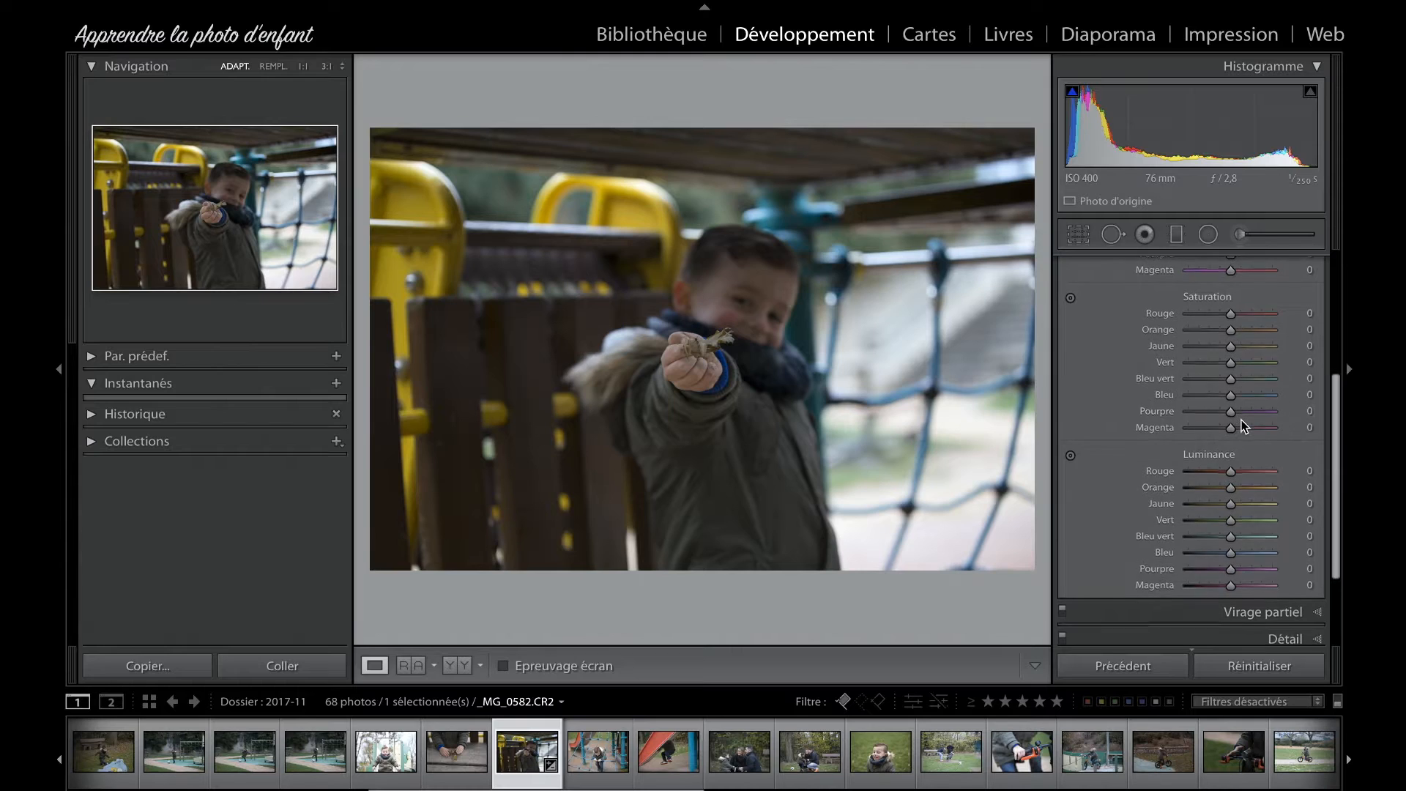
scroll(1242, 422, up, 5)
- View the per-colour adjustments and convert the photo to black and white with the NB mix
click(1237, 318)
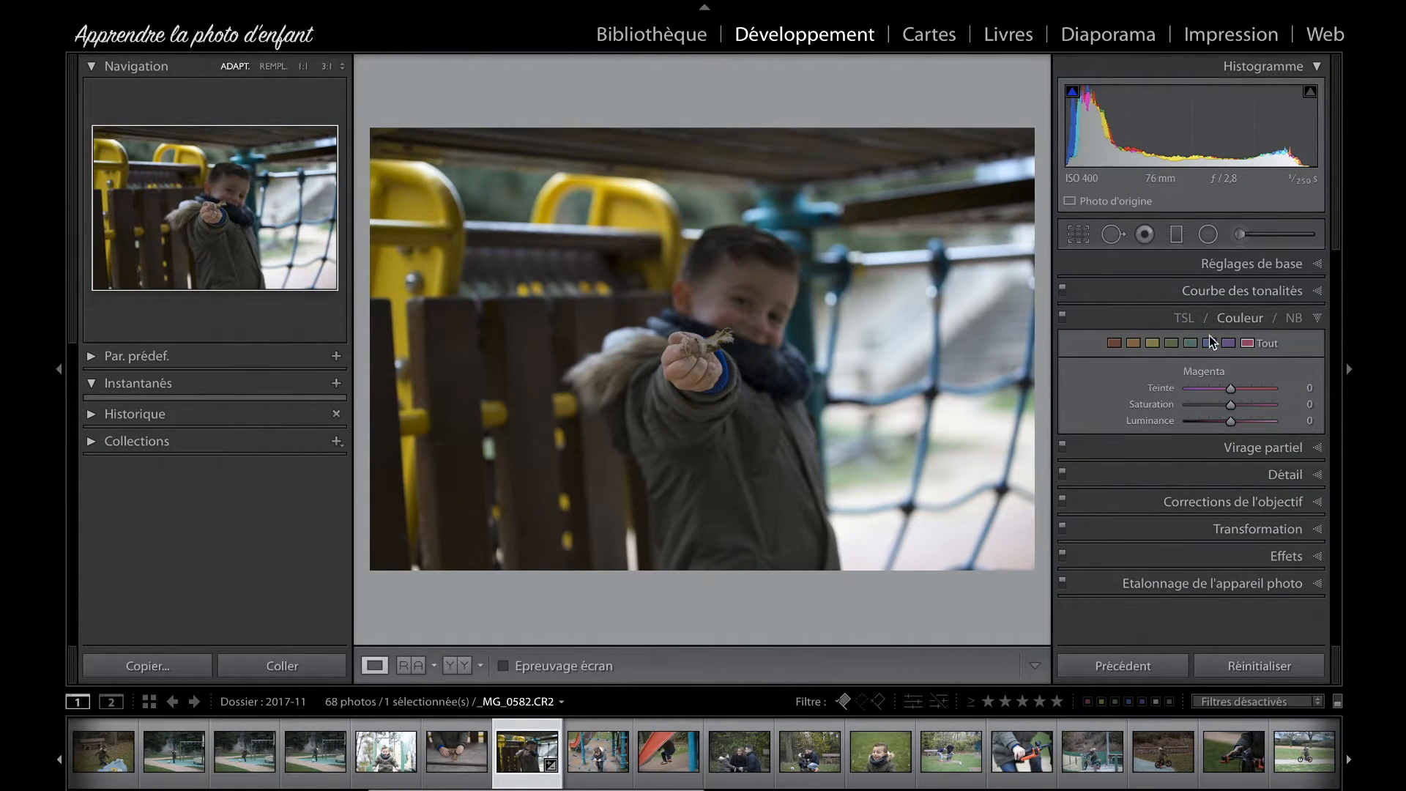
click(1294, 318)
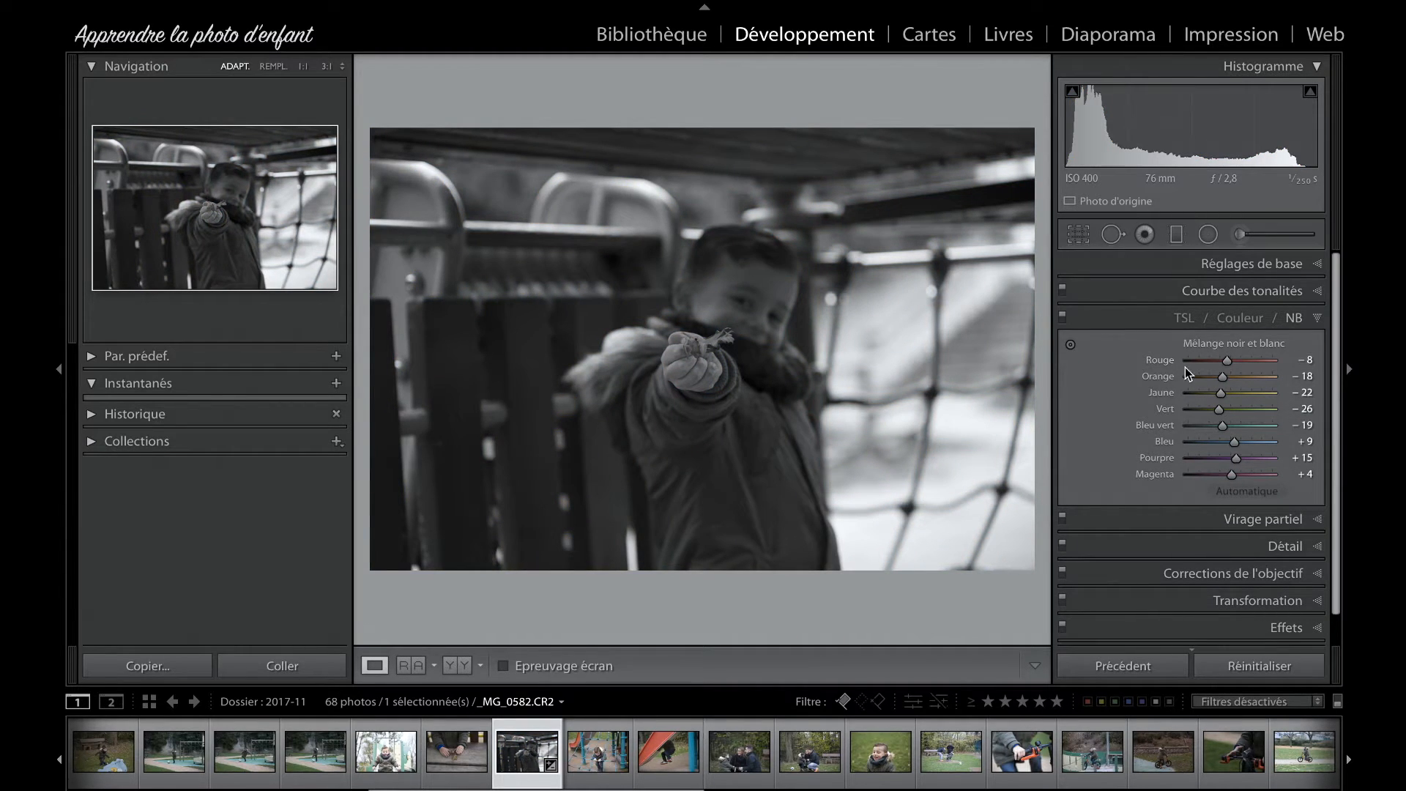
- Examine the split toning settings and the sharpening and noise reduction settings
click(1318, 519)
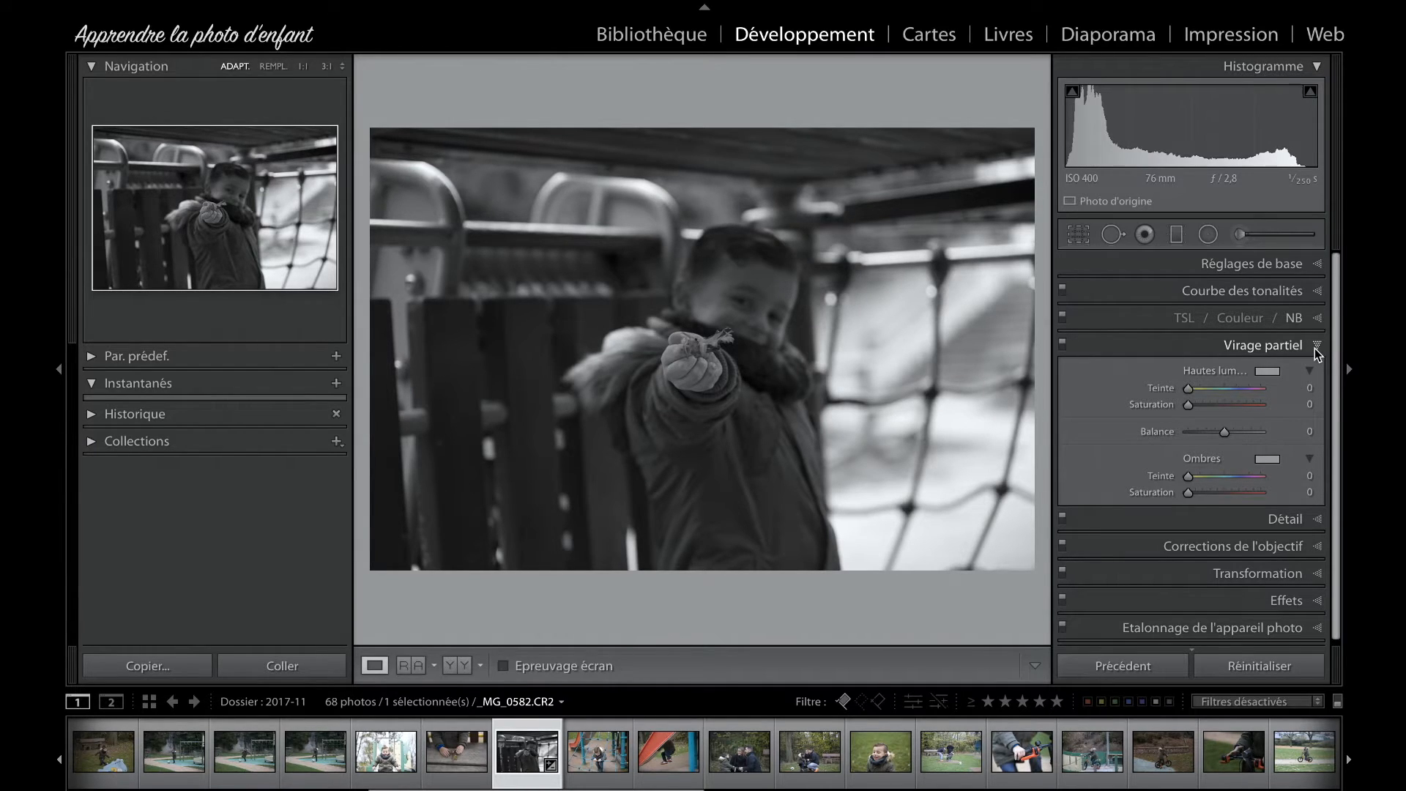
click(1316, 520)
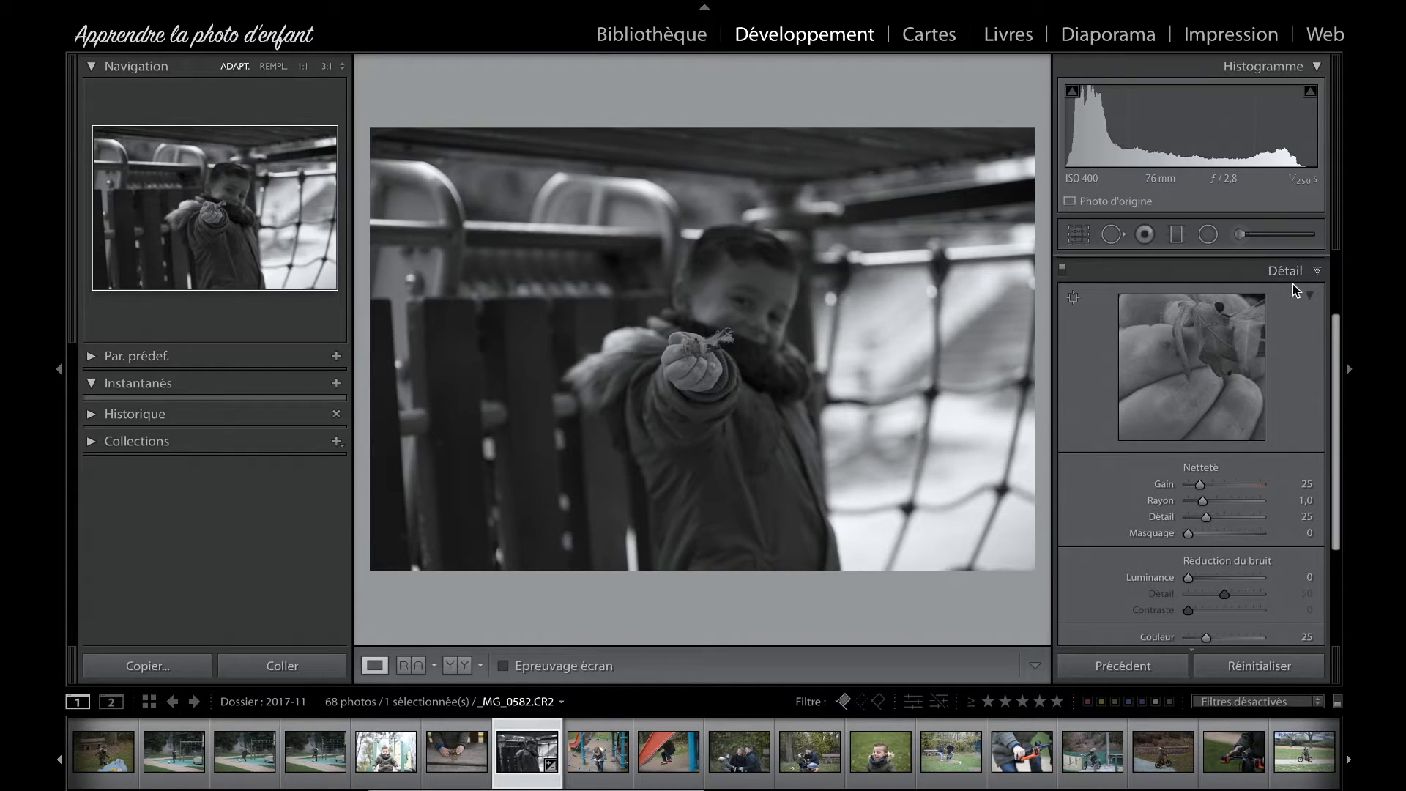
scroll(1287, 304, down, 2)
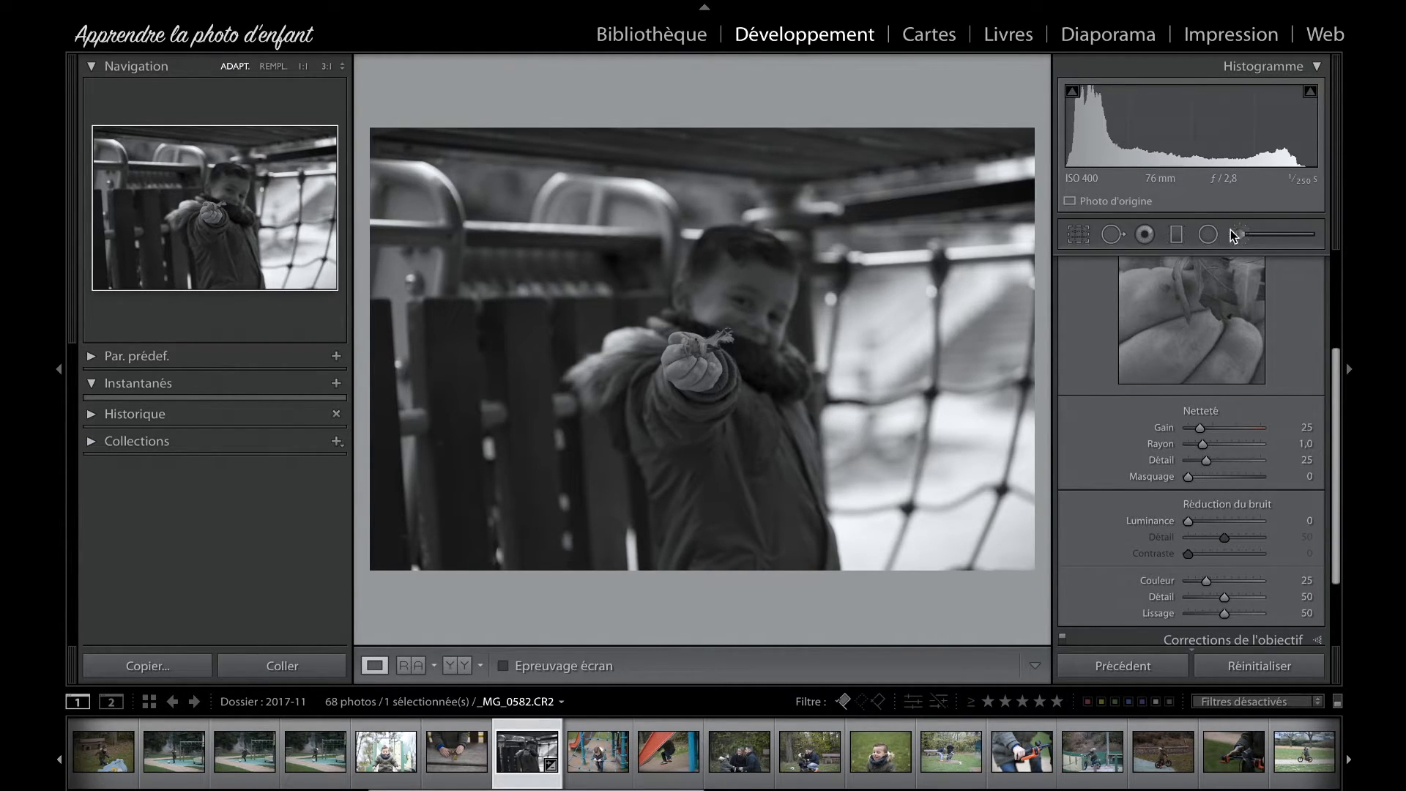
scroll(1230, 324, up, 3)
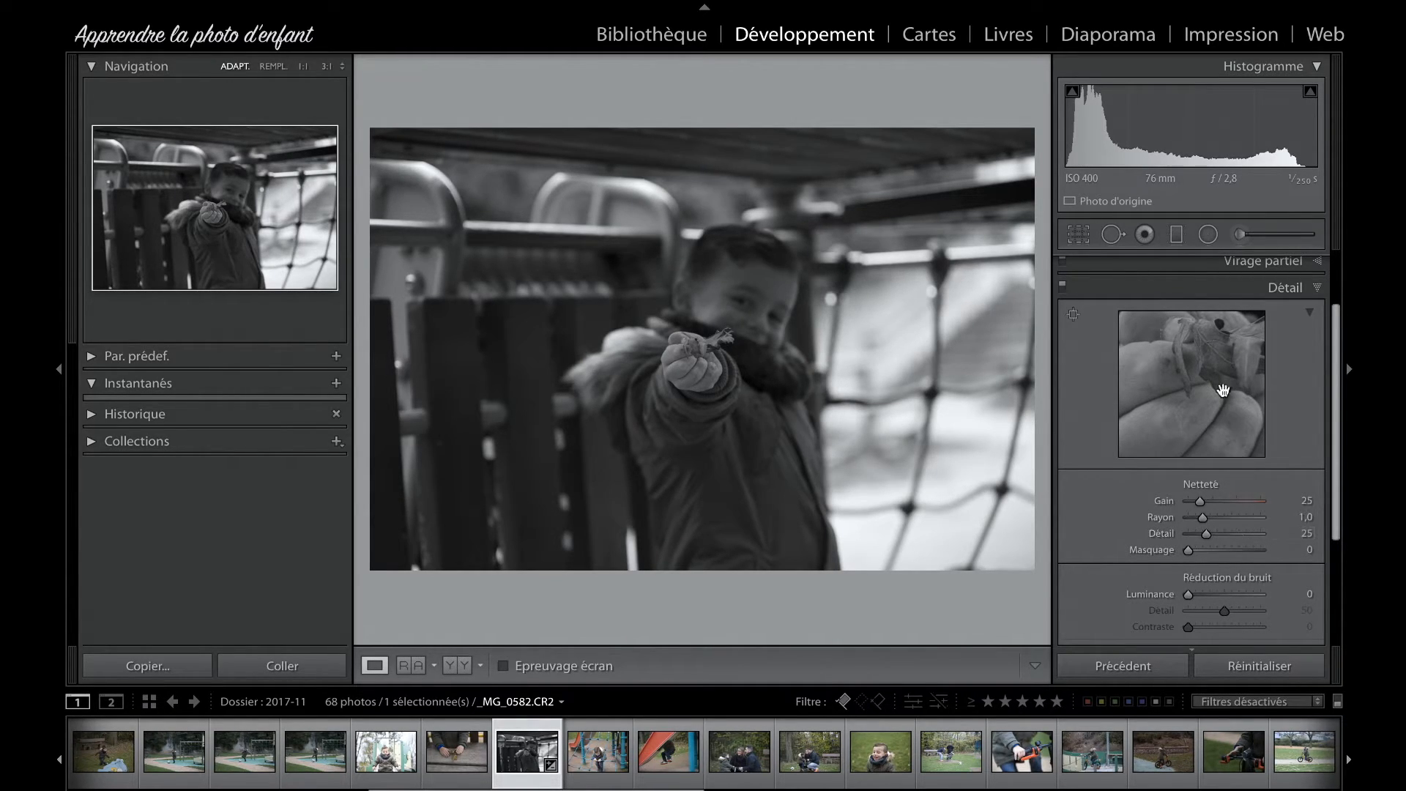
- Check the sharpness of the hand and leaf at 1:1 magnification, and return to the full photo
click(682, 368)
drag(843, 314, 755, 371)
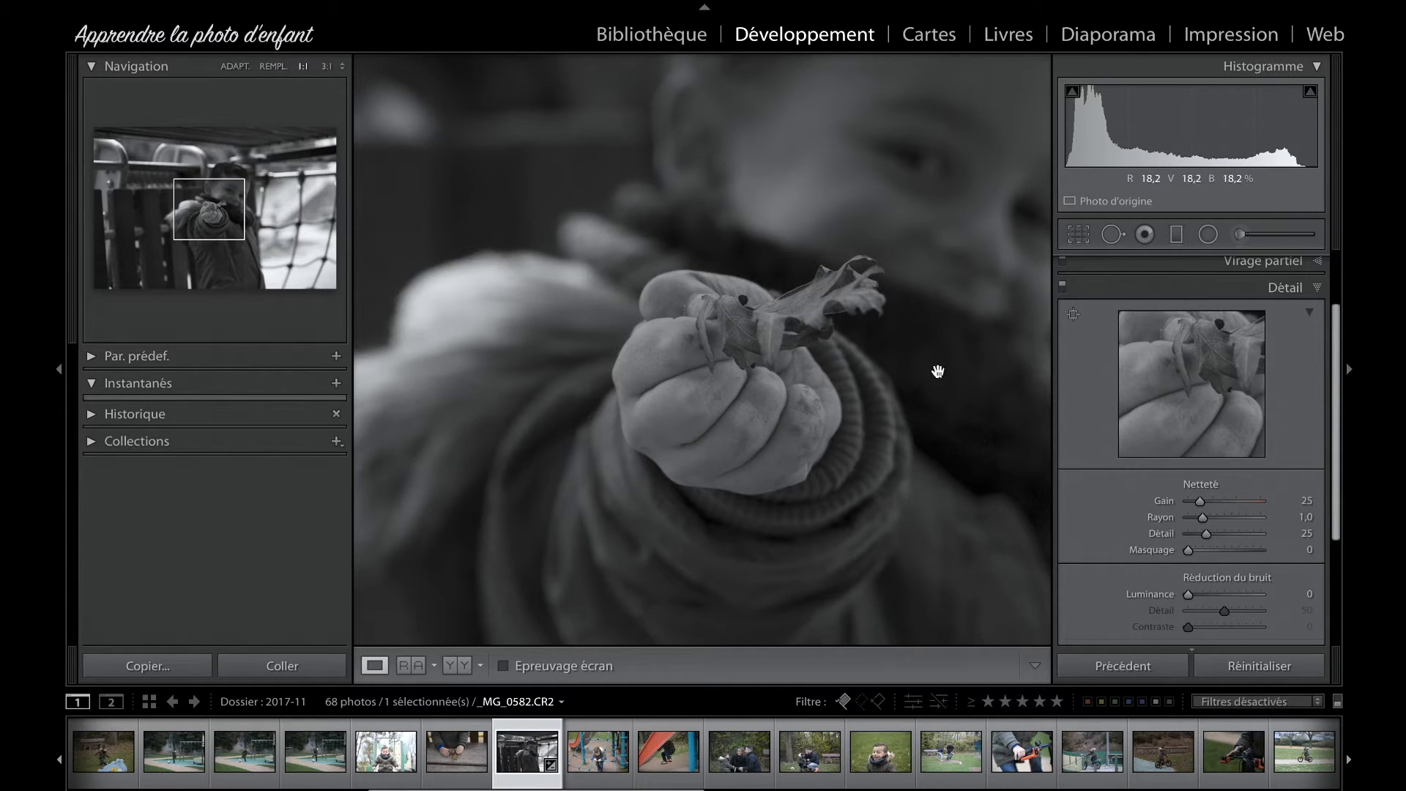
click(799, 335)
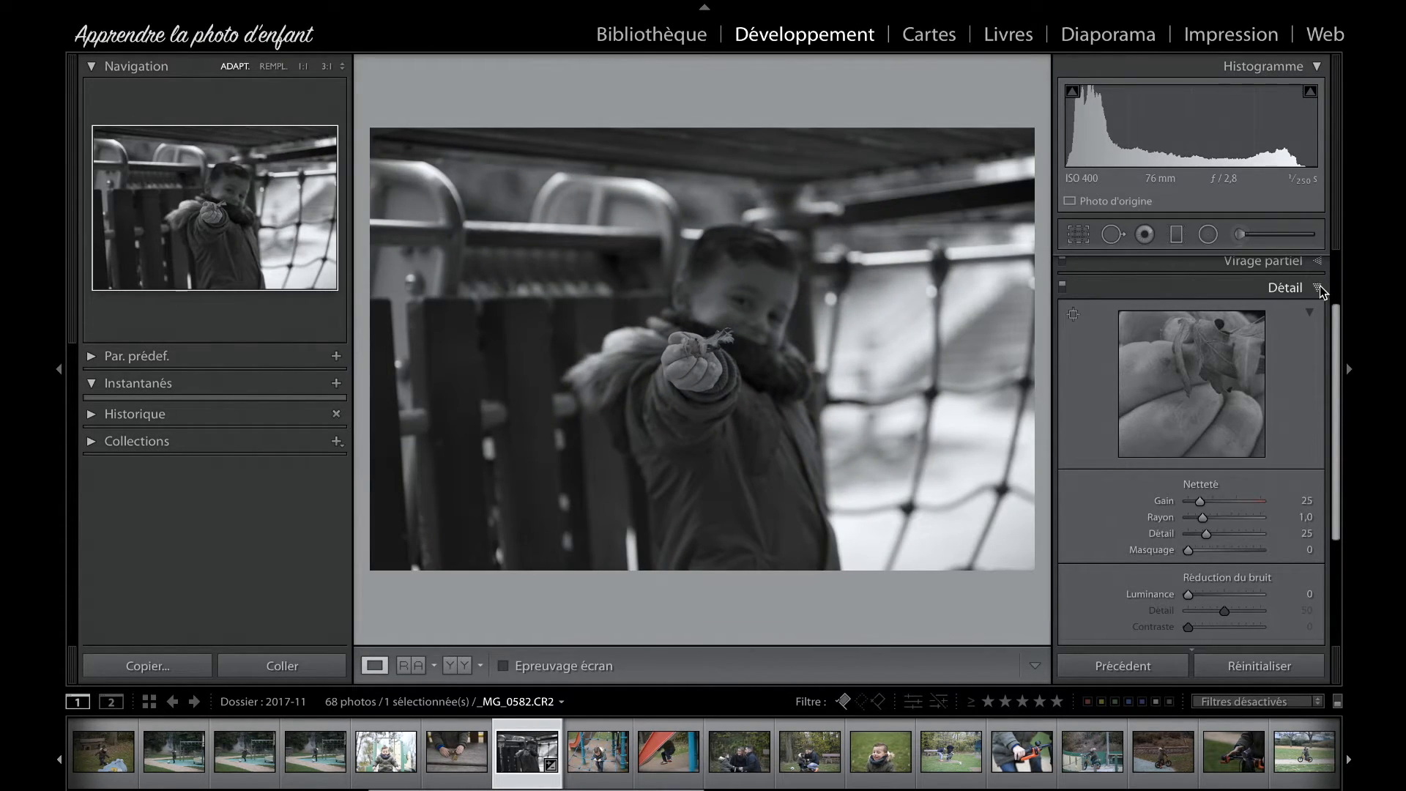
- Open the lens corrections and enable the profile correction
scroll(1295, 595, down, 2)
scroll(1294, 588, down, 5)
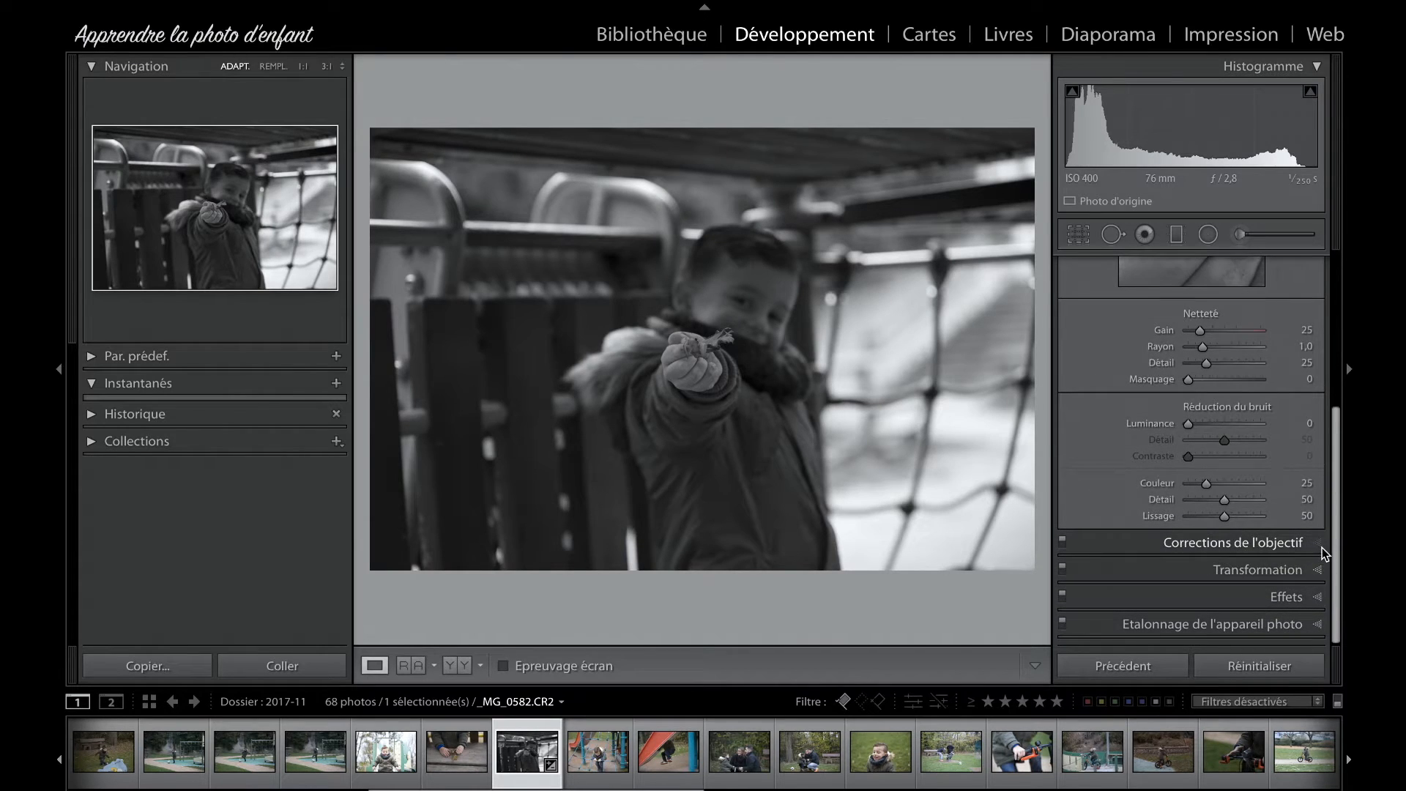
click(1300, 545)
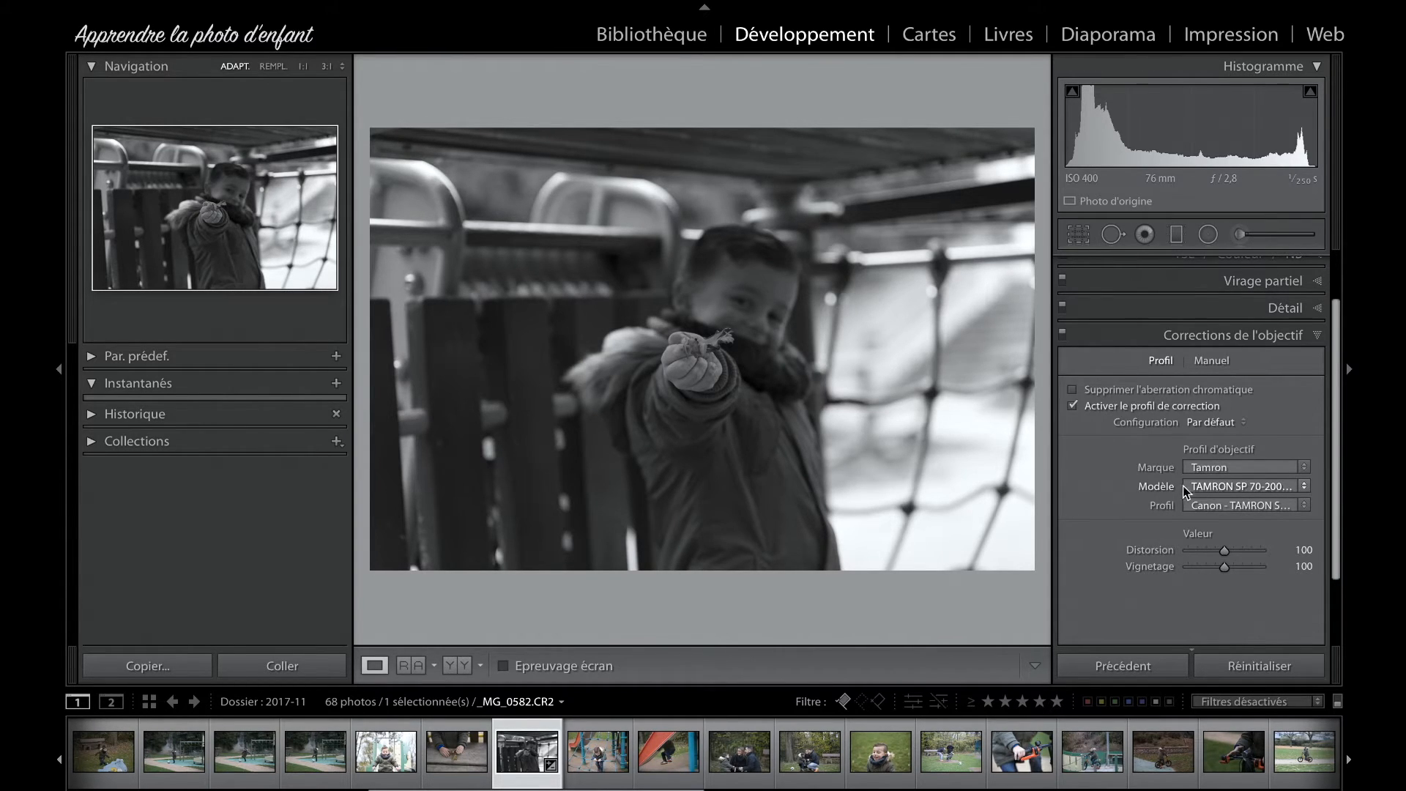
- Browse the available Tamron lens models and lens makes without changing the selection, and disable the profile correction
click(1239, 483)
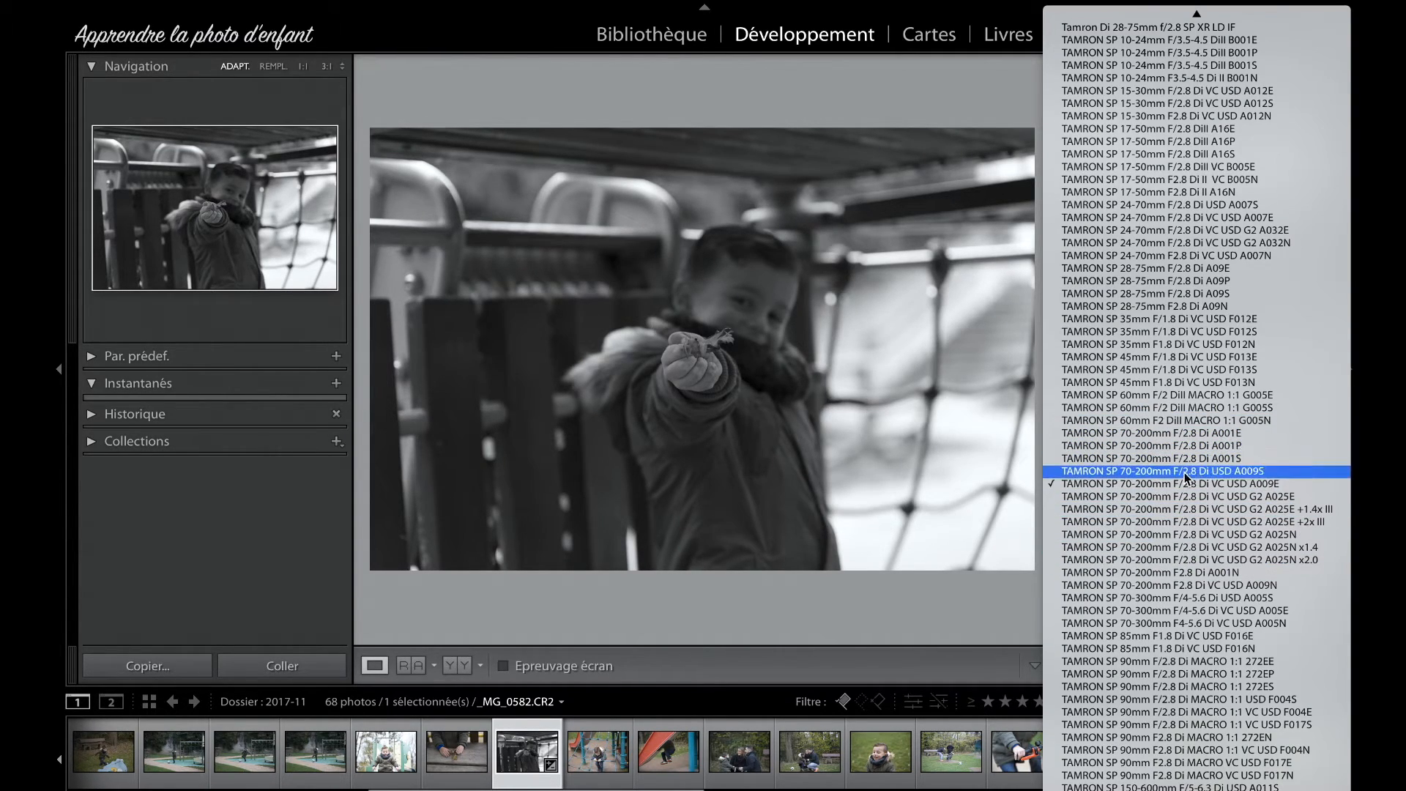
scroll(1136, 252, up, 5)
scroll(1136, 255, up, 10)
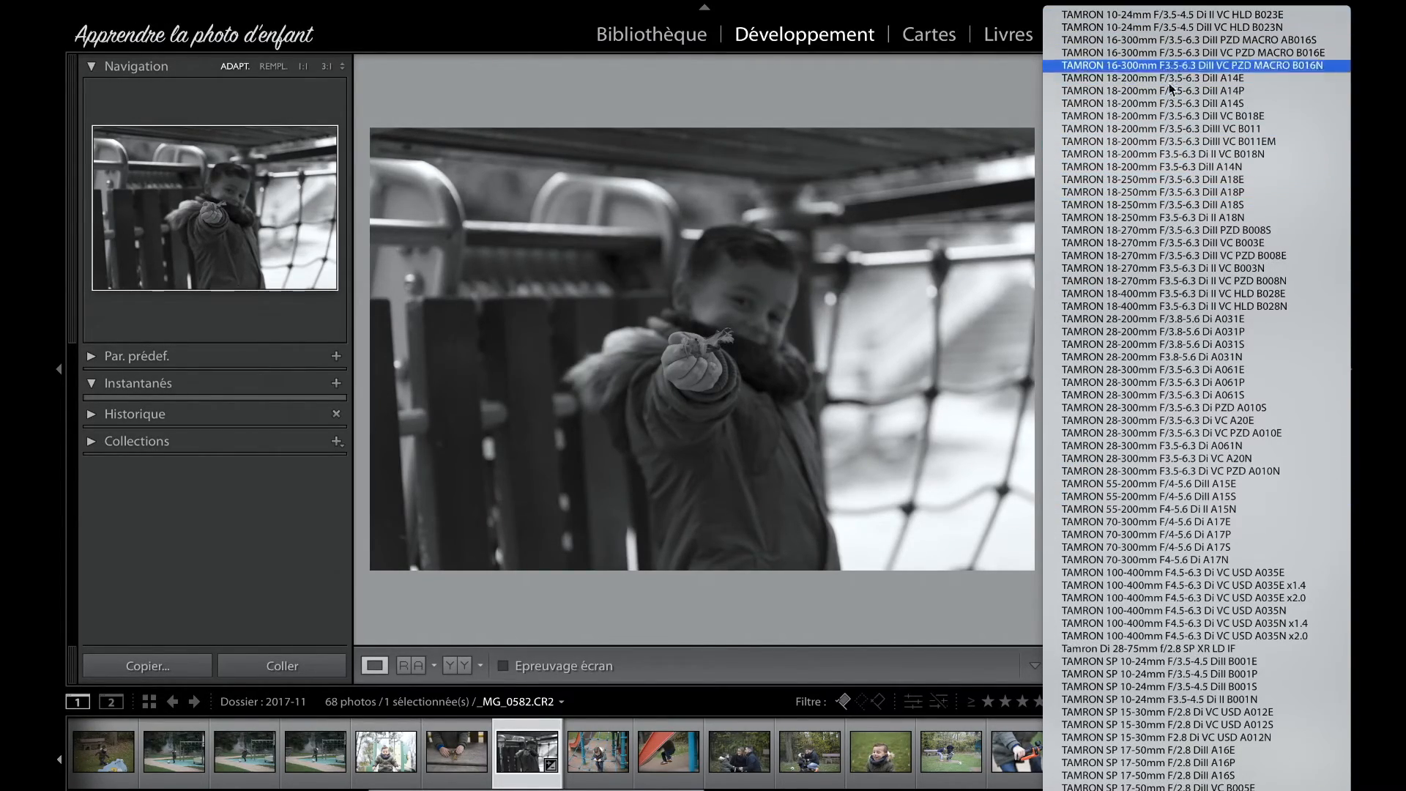
click(1023, 98)
click(1242, 466)
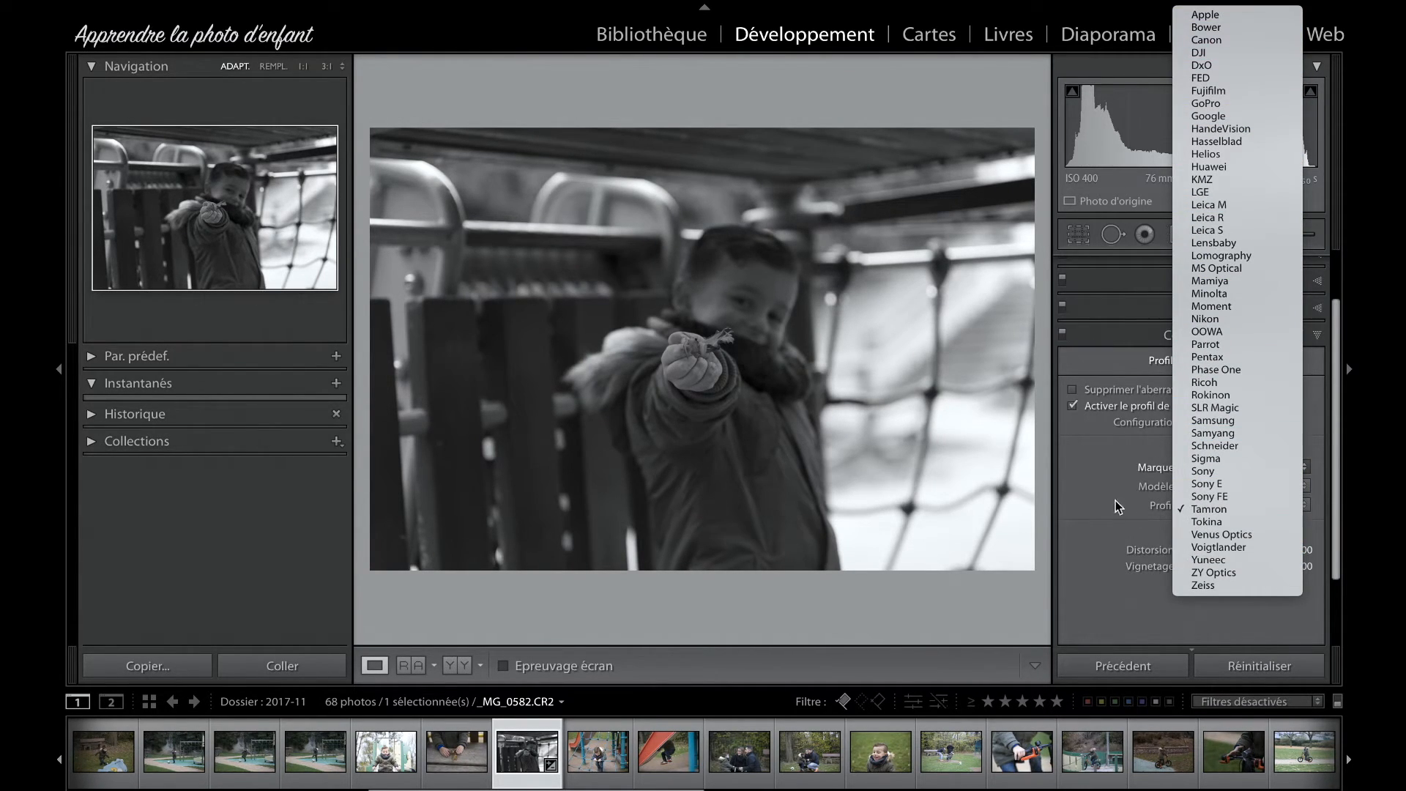
click(1095, 461)
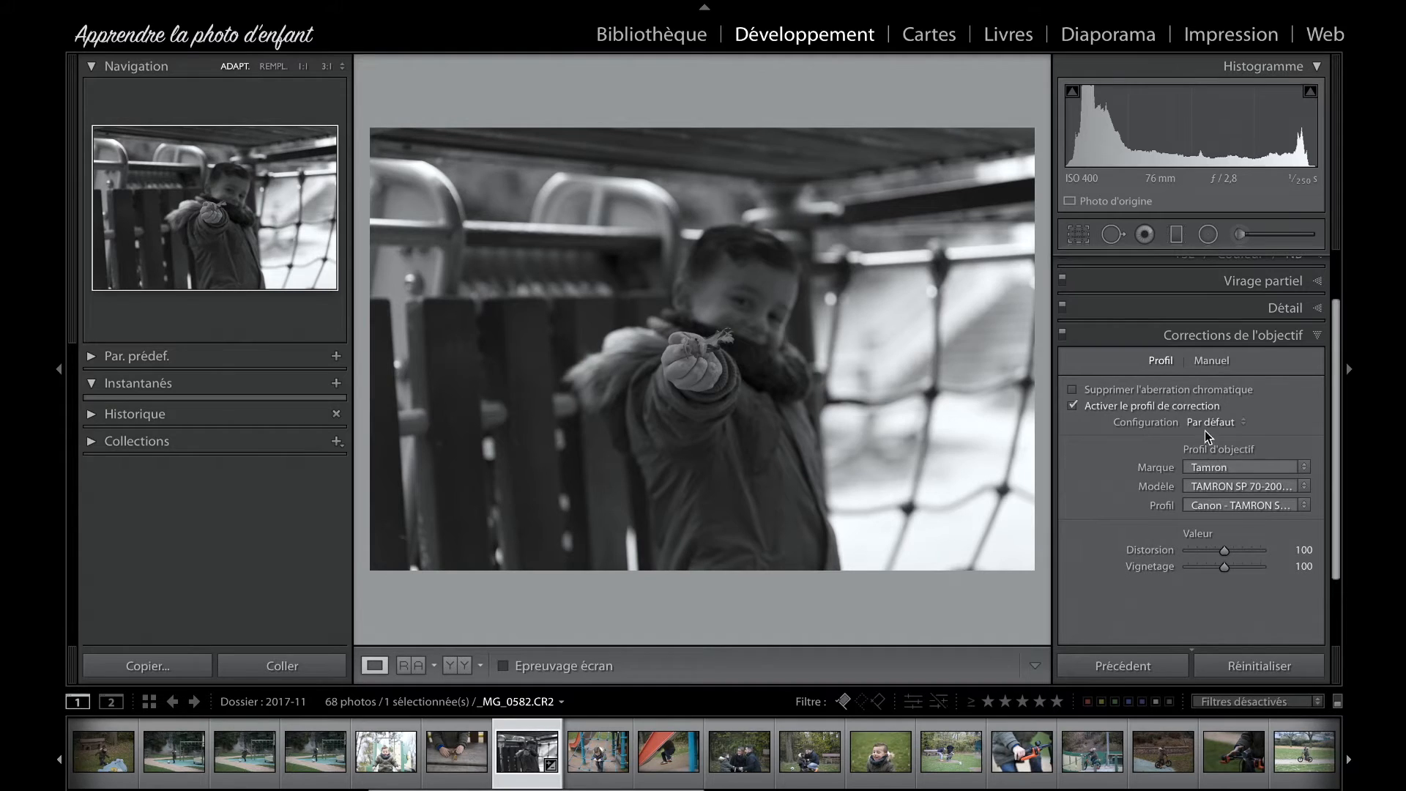
click(1130, 409)
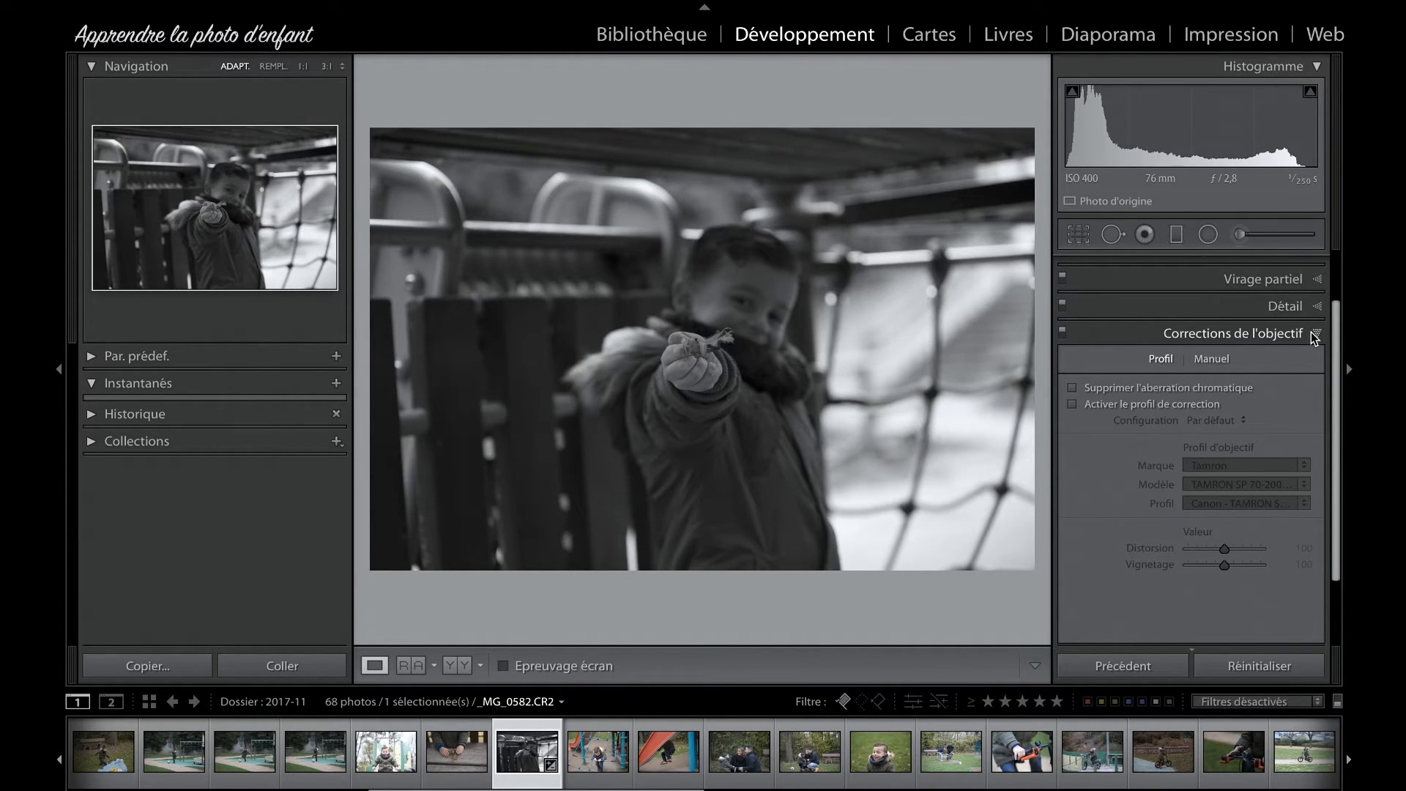
- Close the lens corrections and examine the Transformation settings, including the Upright modes and the manual transform sliders
click(1310, 332)
click(1312, 431)
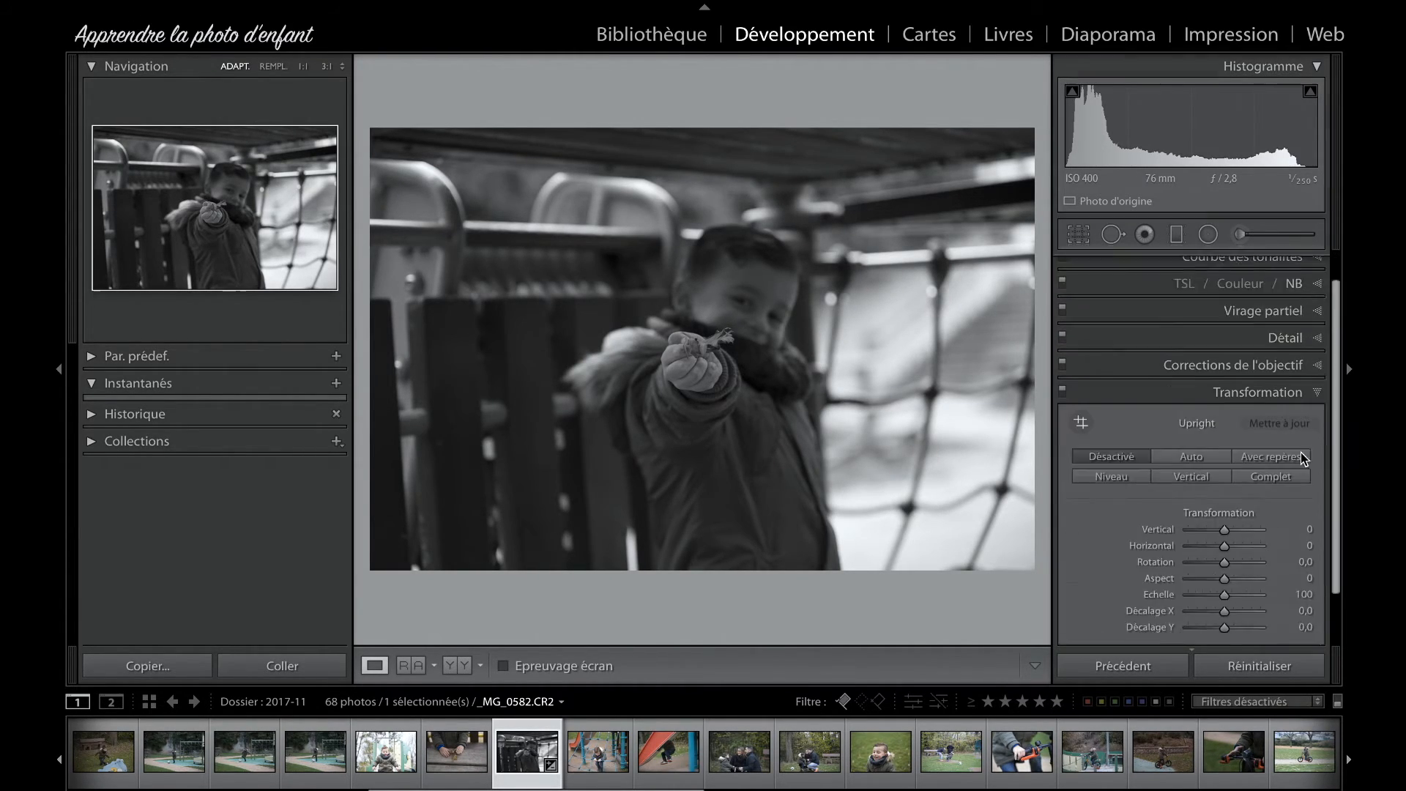
scroll(1172, 439, down, 1)
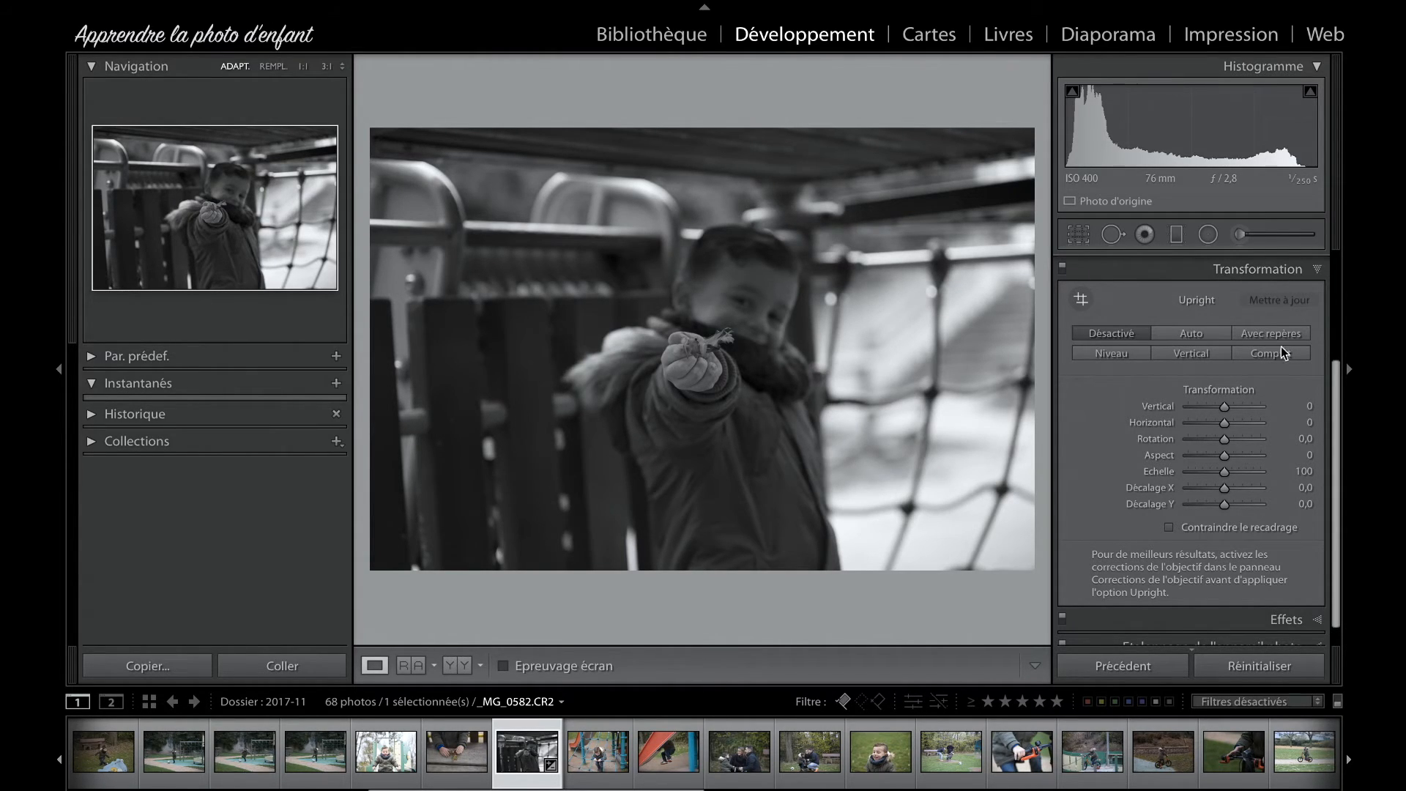
- Examine the vignetting, grain and dehaze effects and the camera calibration settings, leaving all adjustment groups collapsed
click(1287, 618)
scroll(1220, 467, down, 1)
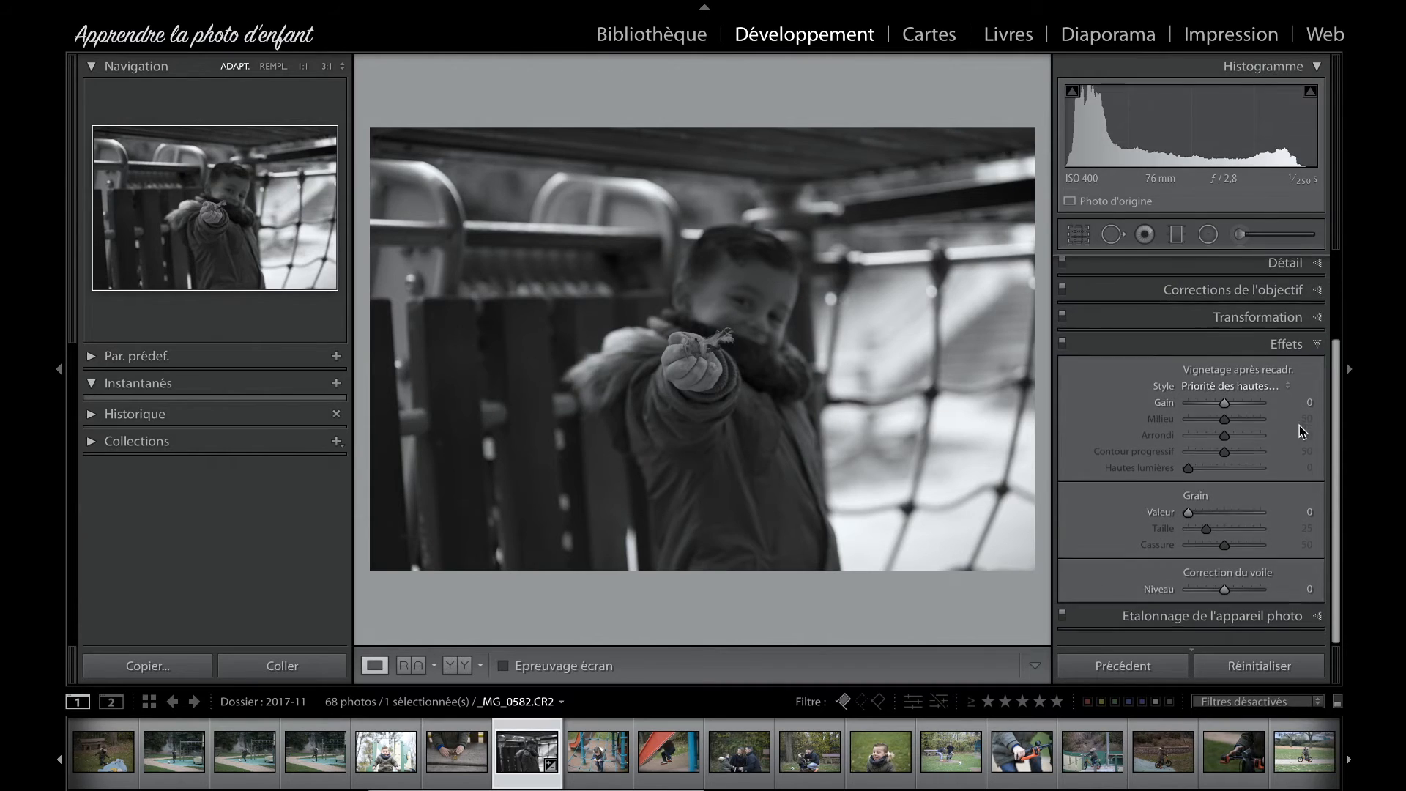
click(1317, 624)
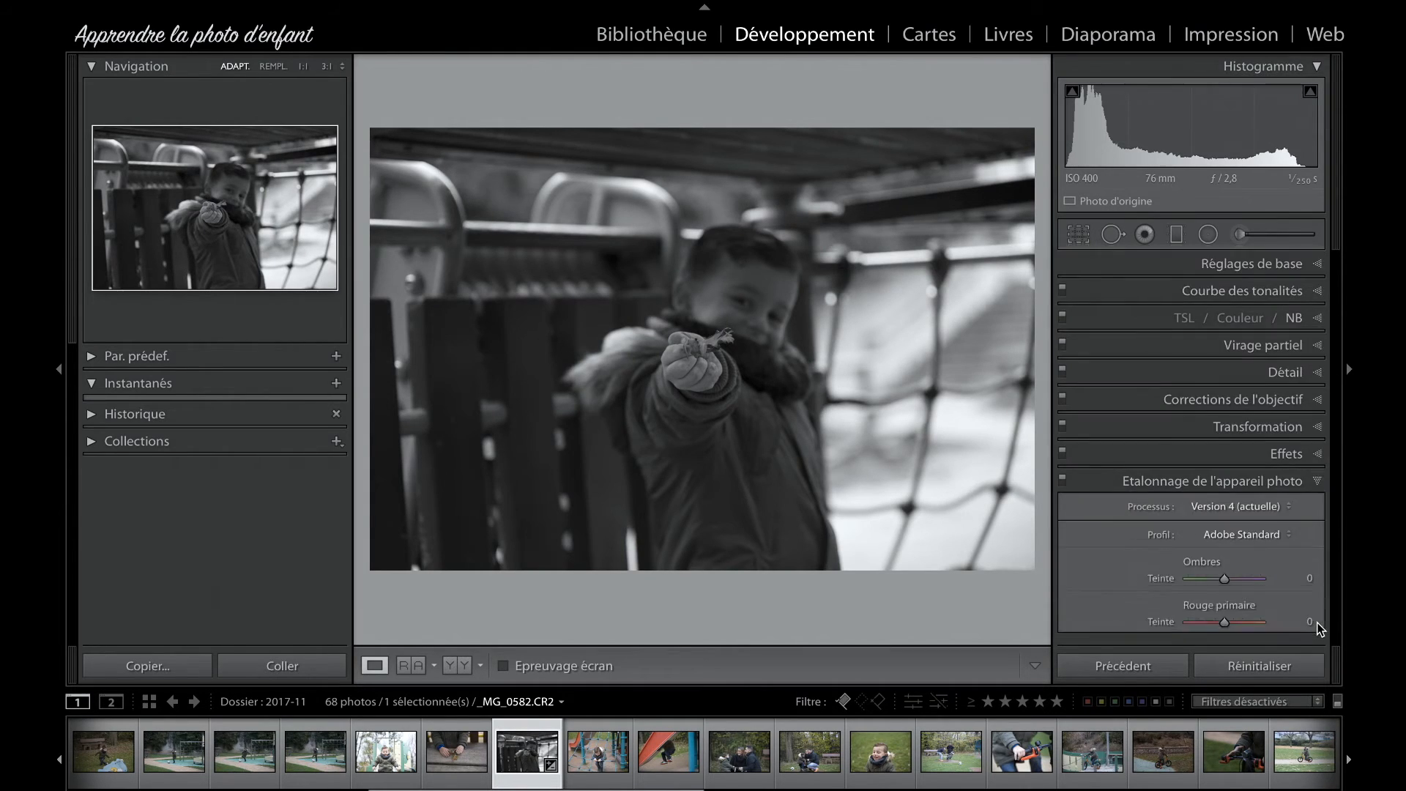
click(1318, 354)
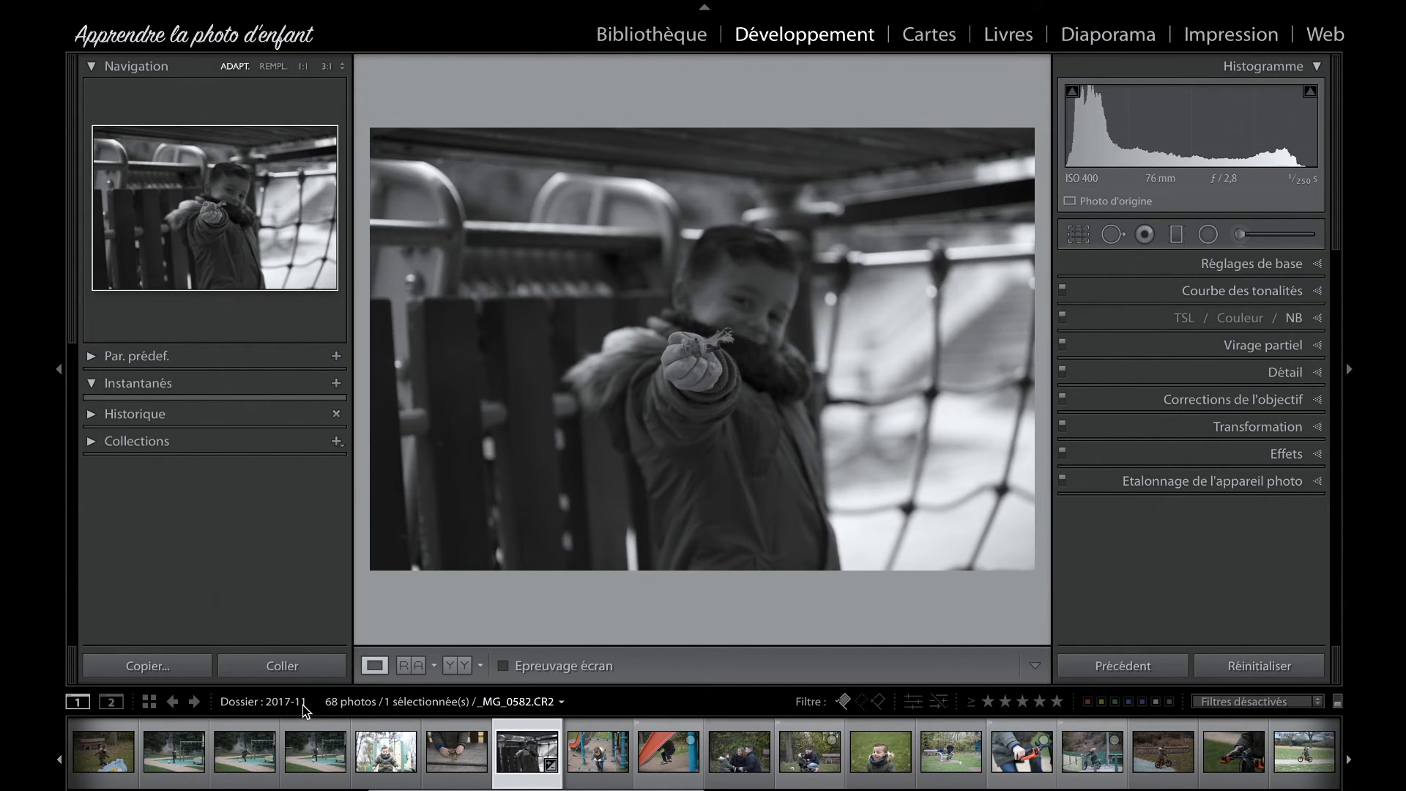
- Expand the Mon Workflow collection set and show the photos of its 0 - Non Traitées collection
click(103, 440)
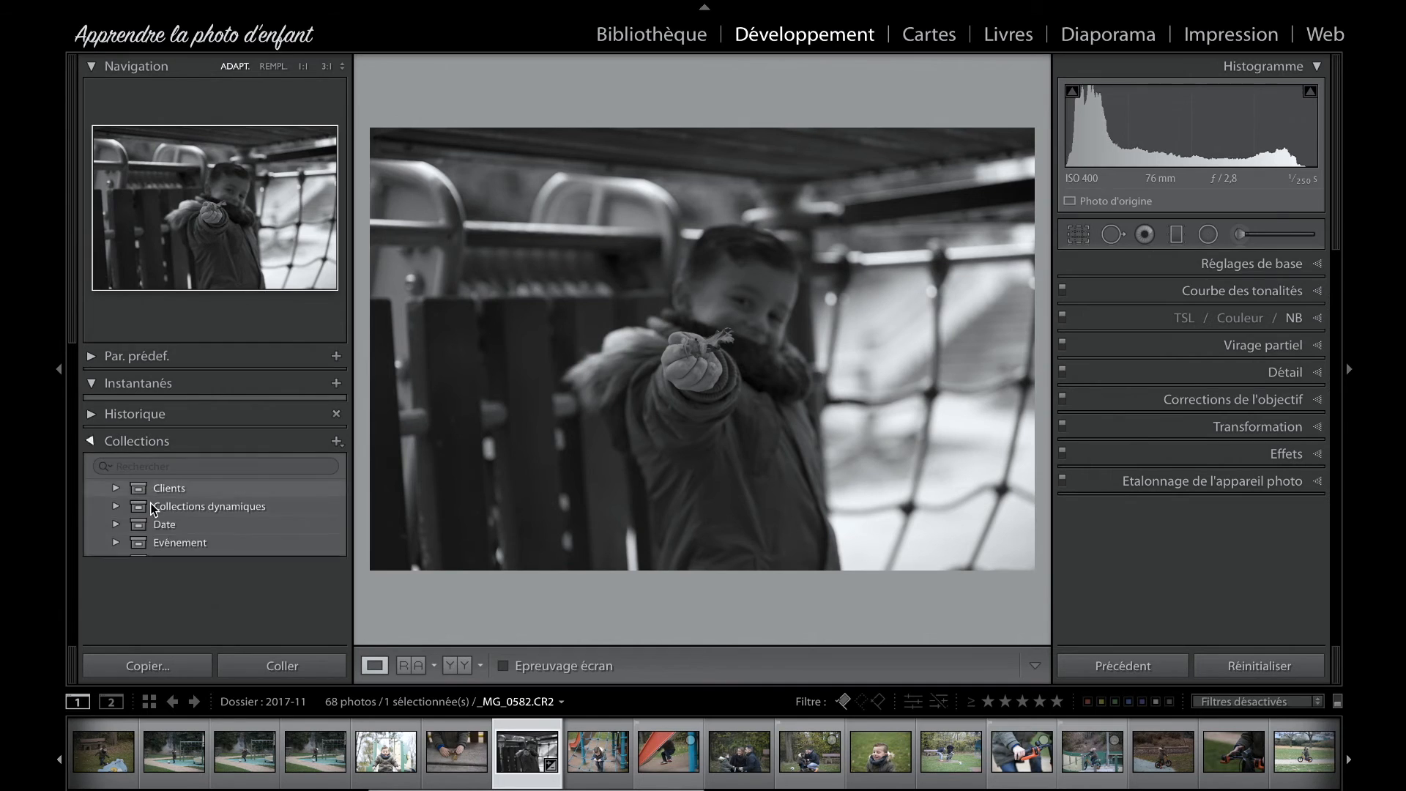
click(116, 561)
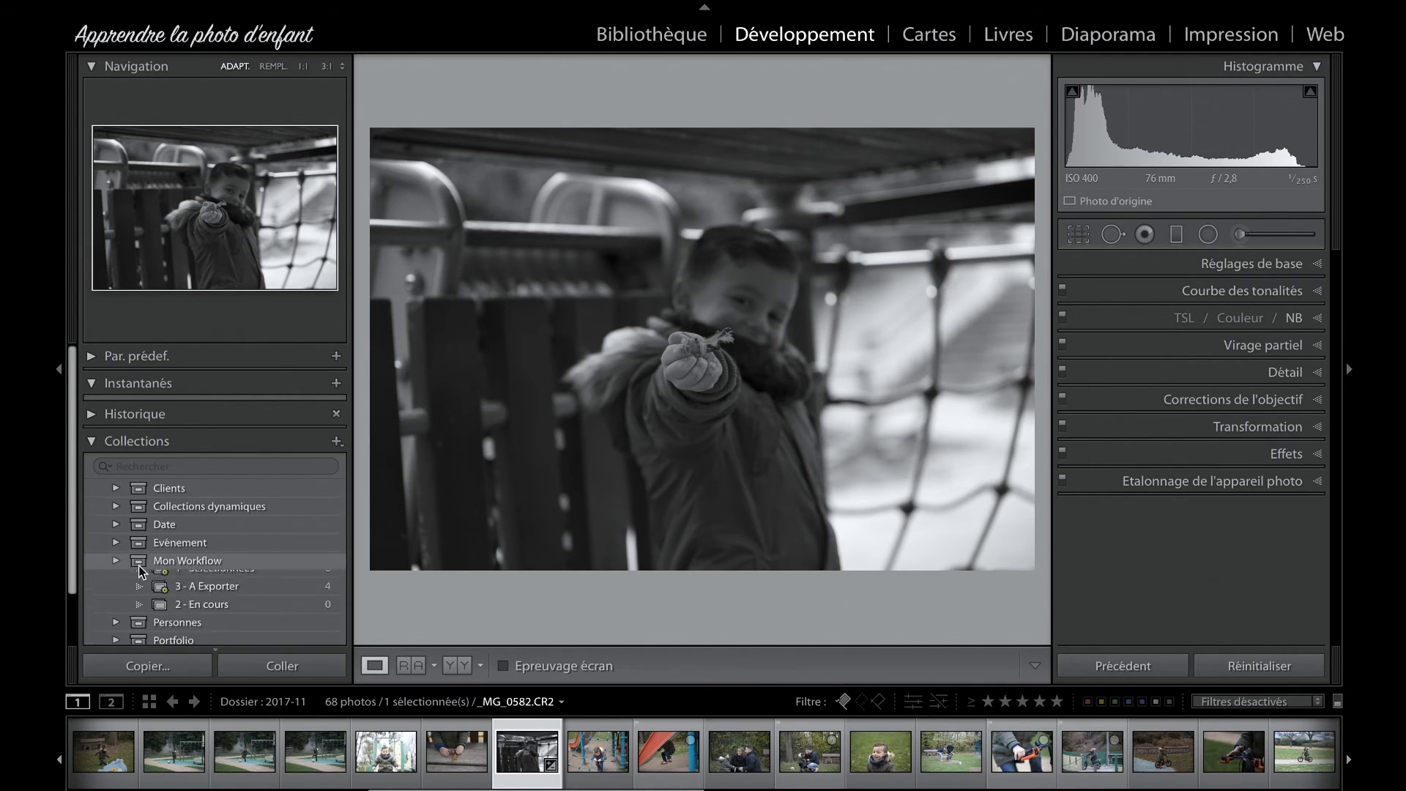
click(243, 580)
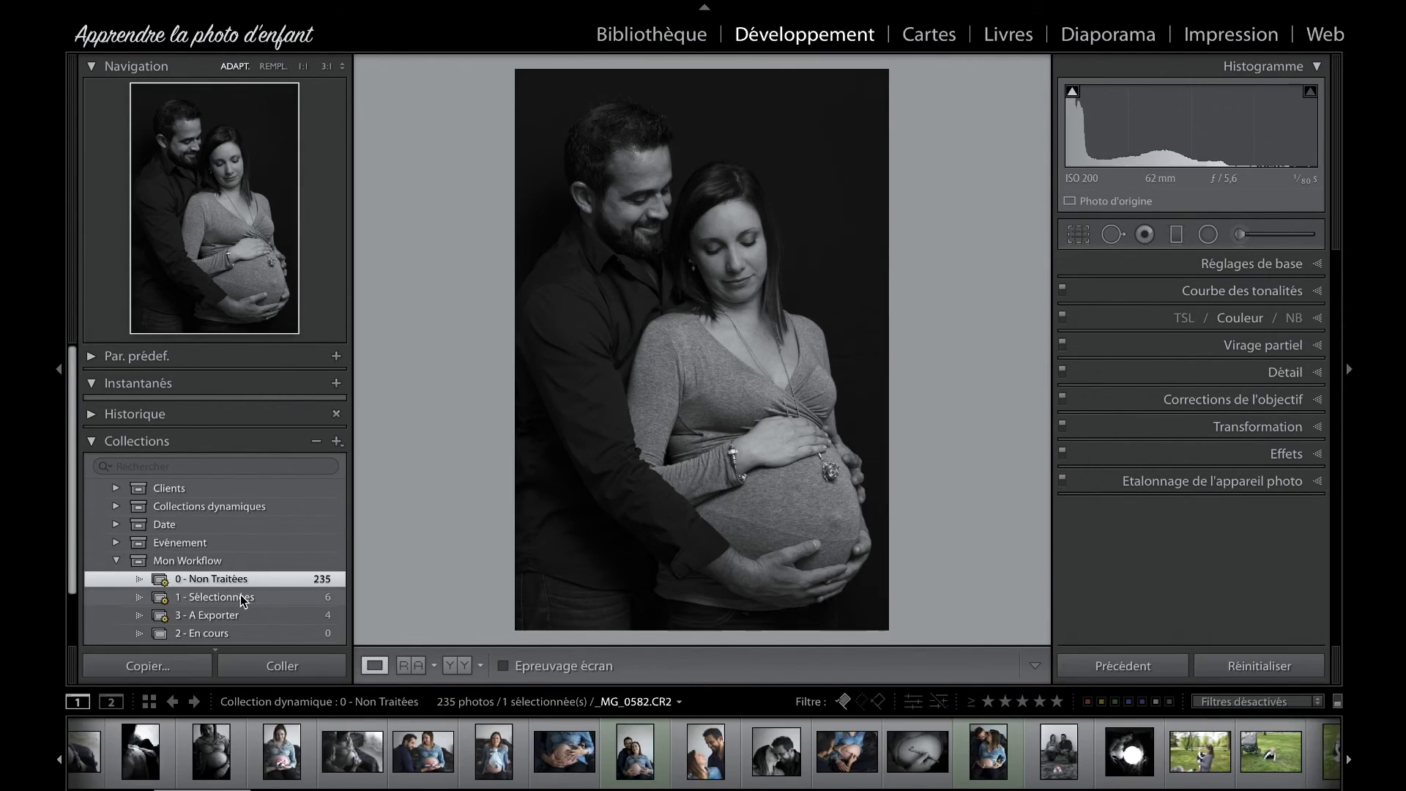
- Open the 1 - Sélectionnées collection and view the photos _MG_5509.CR2 and _MG_5503.CR2
click(246, 596)
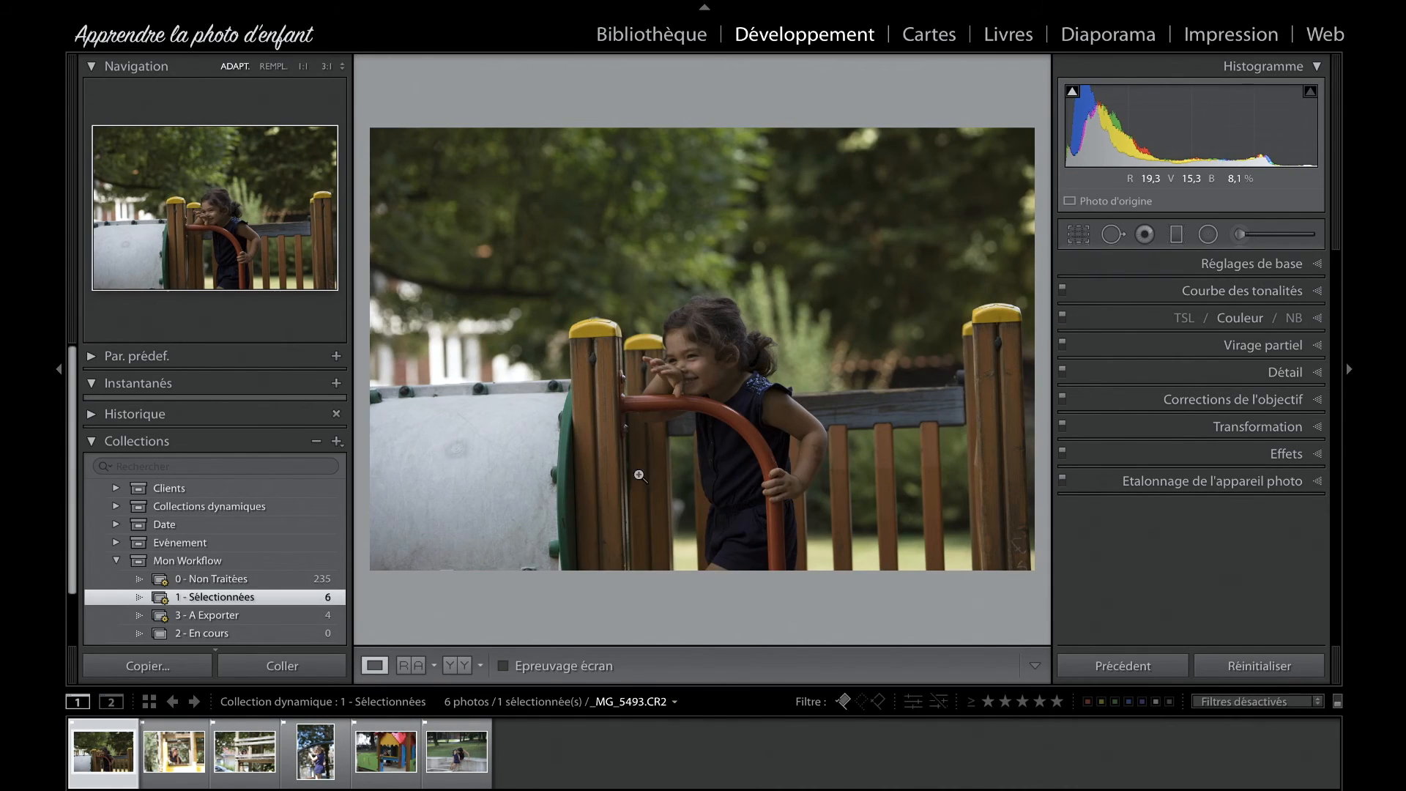
click(315, 769)
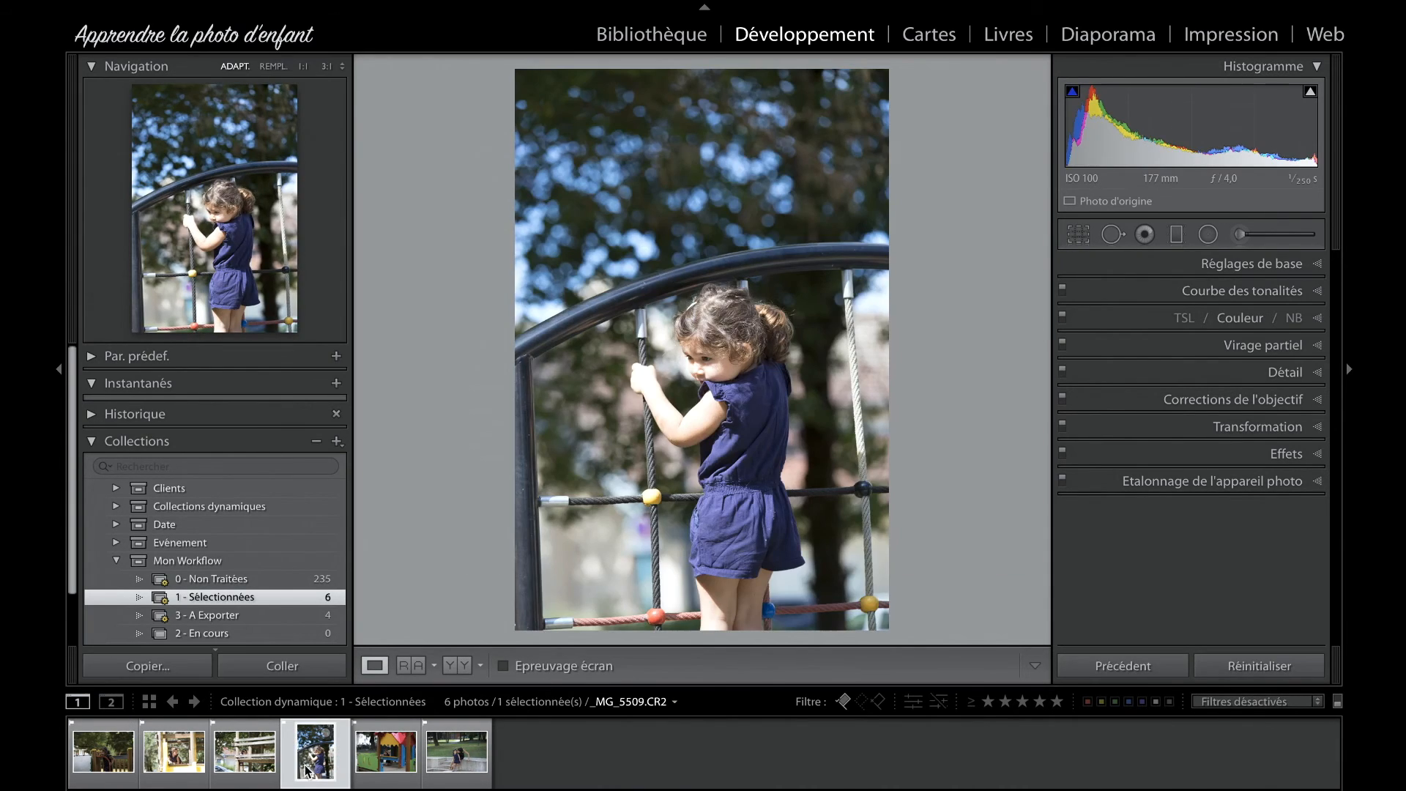
click(249, 768)
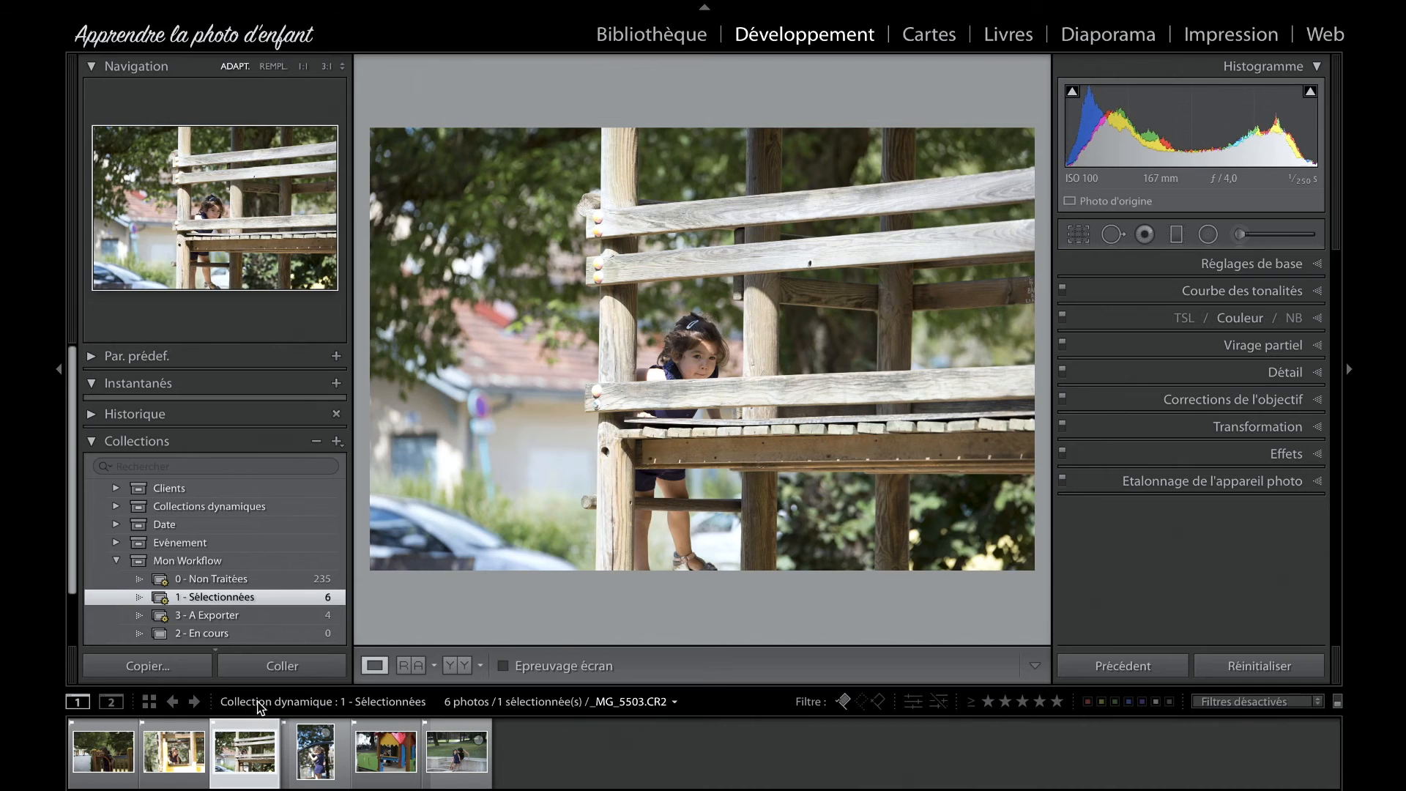